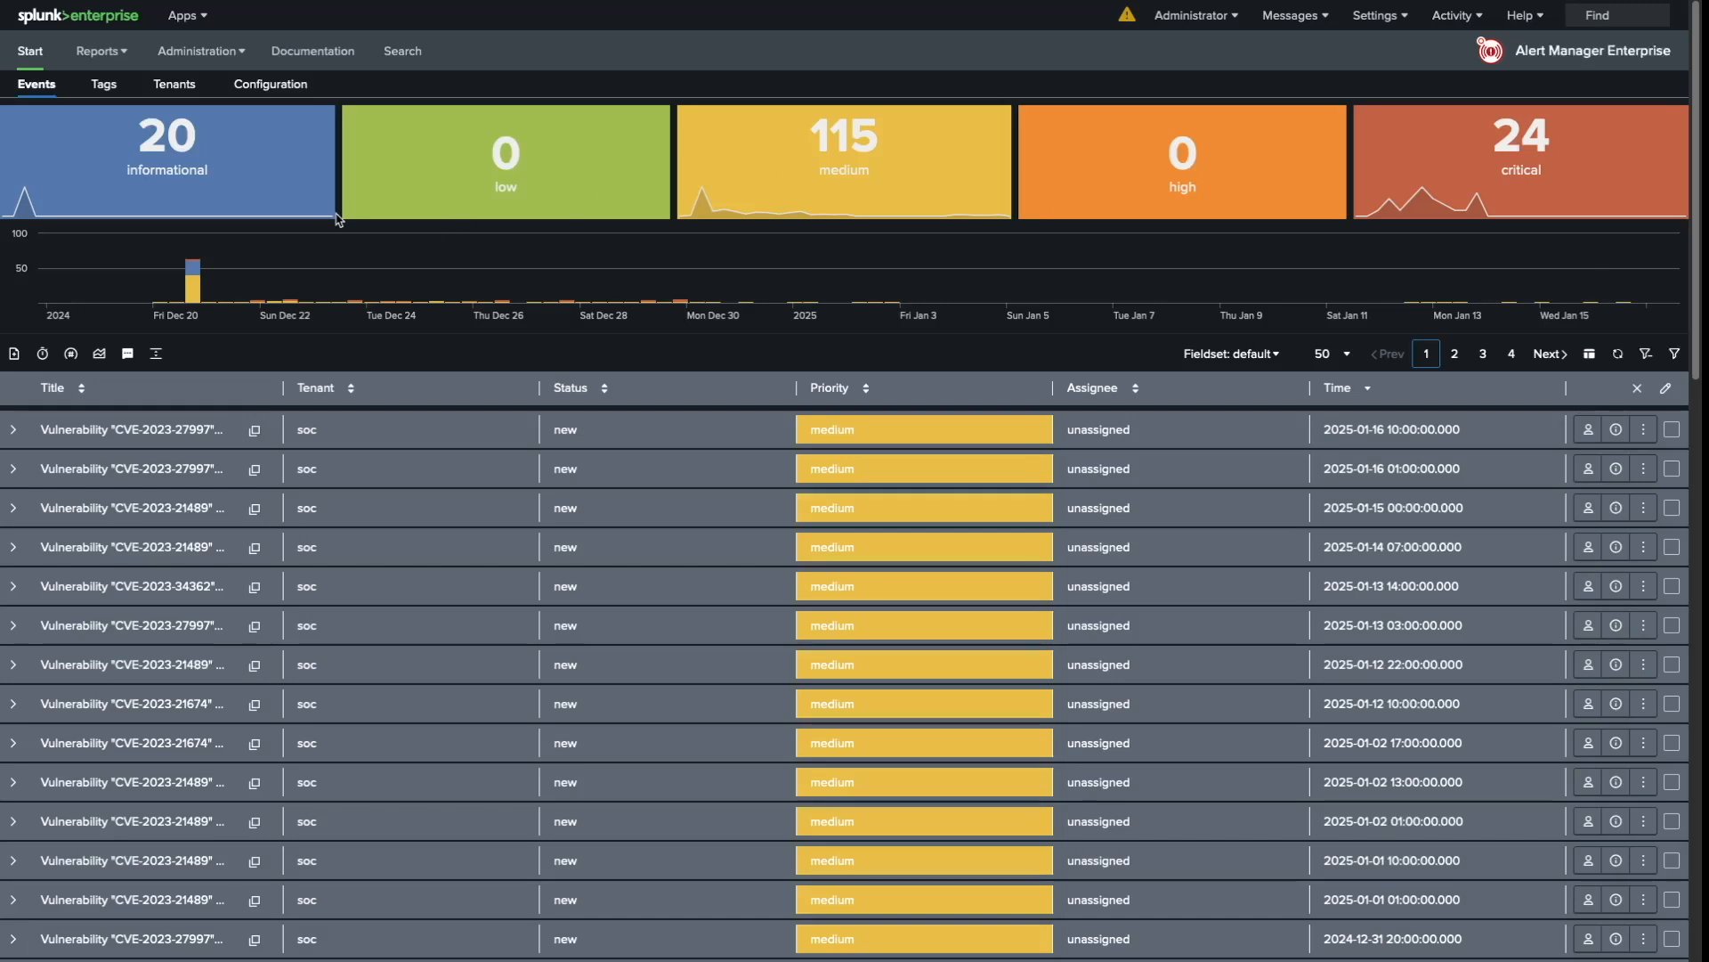
Step: Review the soc tenant's SLA configuration, including timezone, holidays and working hours, and return to its SLA objectives
{"action": "left_click", "coordinate": [174, 88]}
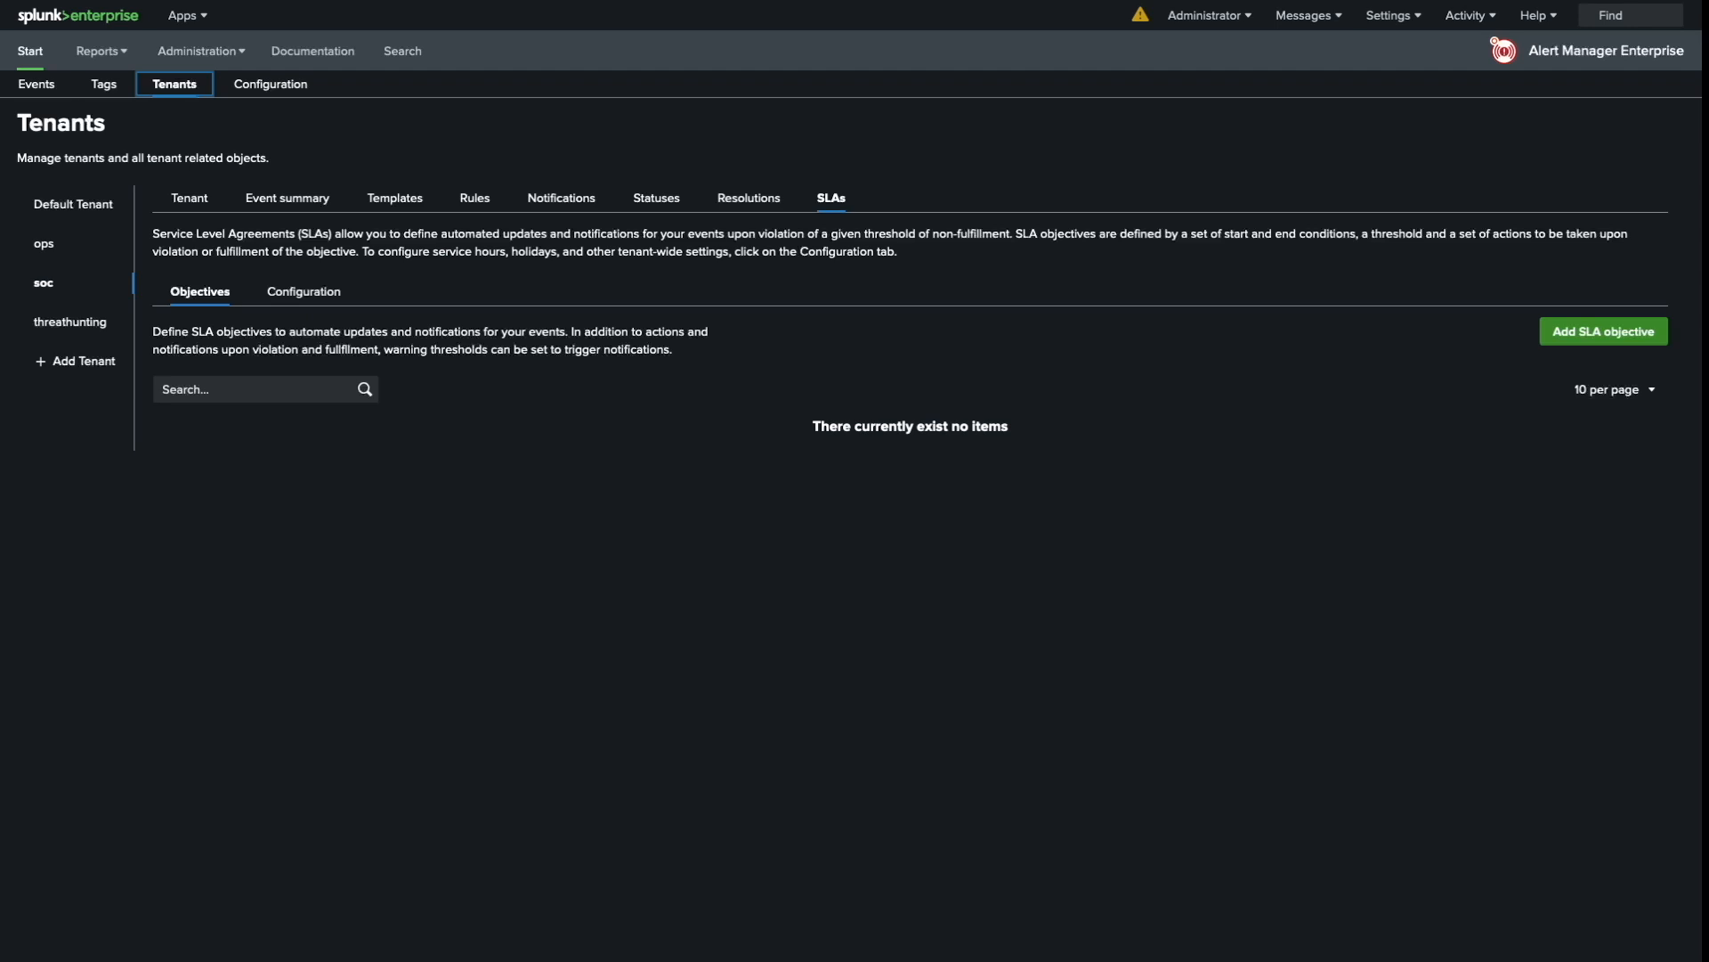
{"action": "left_click", "coordinate": [292, 298]}
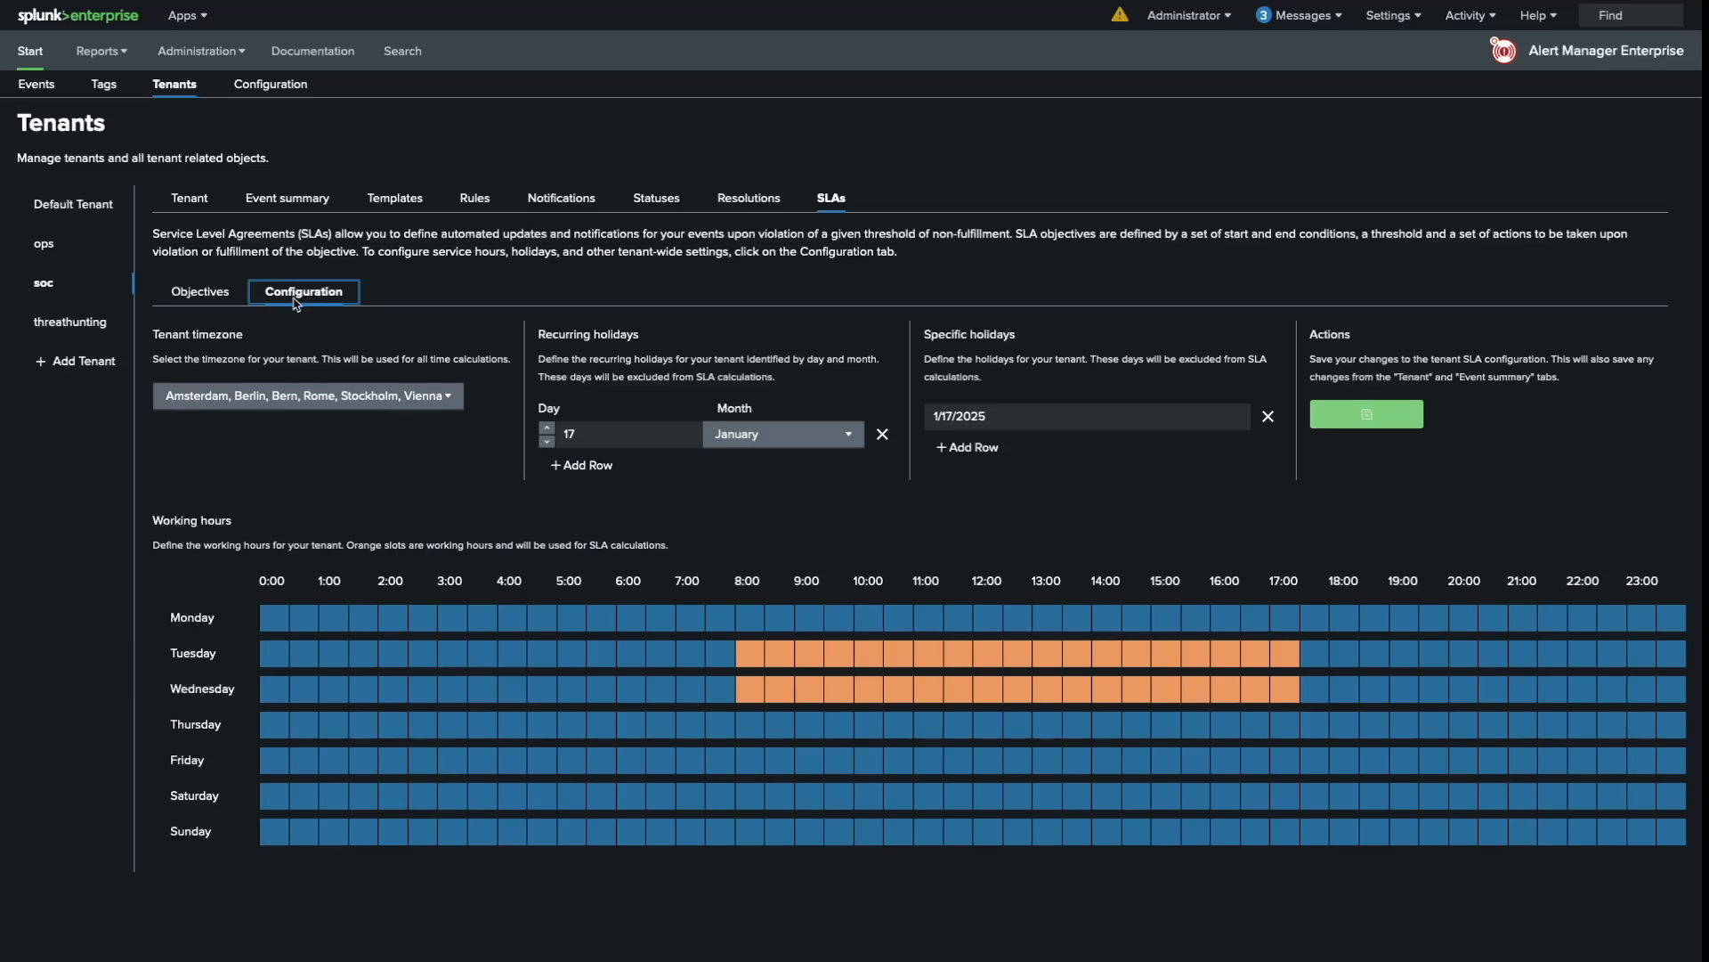
{"action": "left_click", "coordinate": [185, 296]}
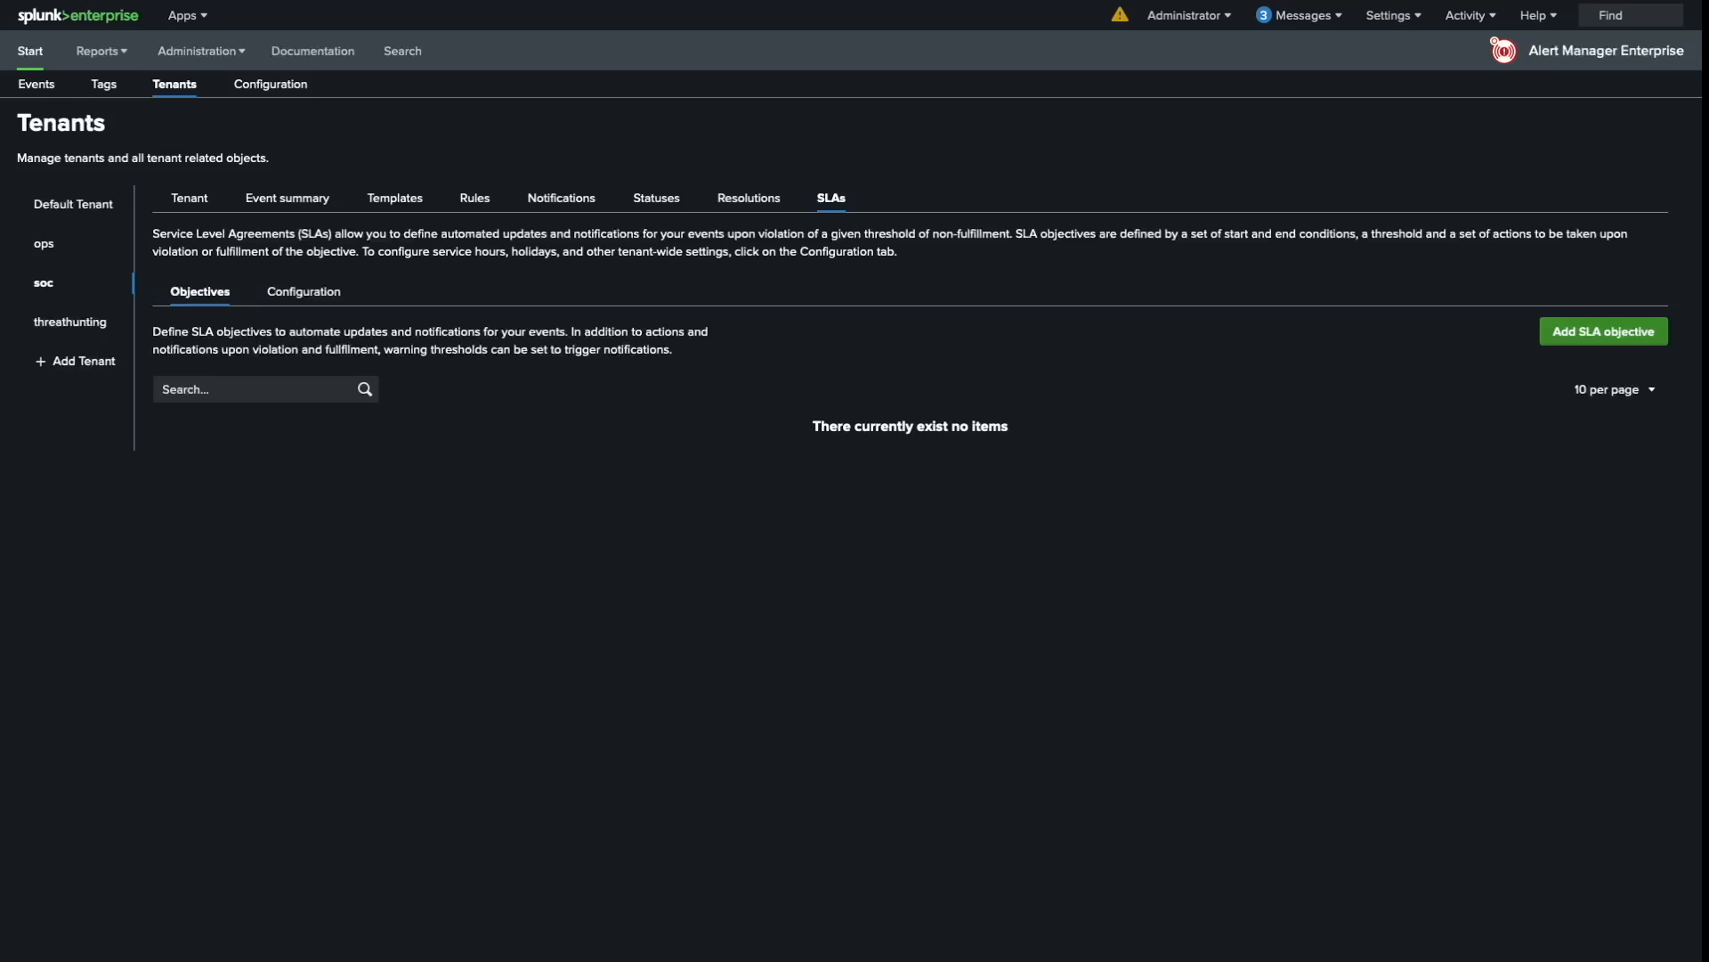
Step: Start a new SLA objective named "Response Time" with the description "SLA to model response times"
{"action": "left_click", "coordinate": [1585, 339]}
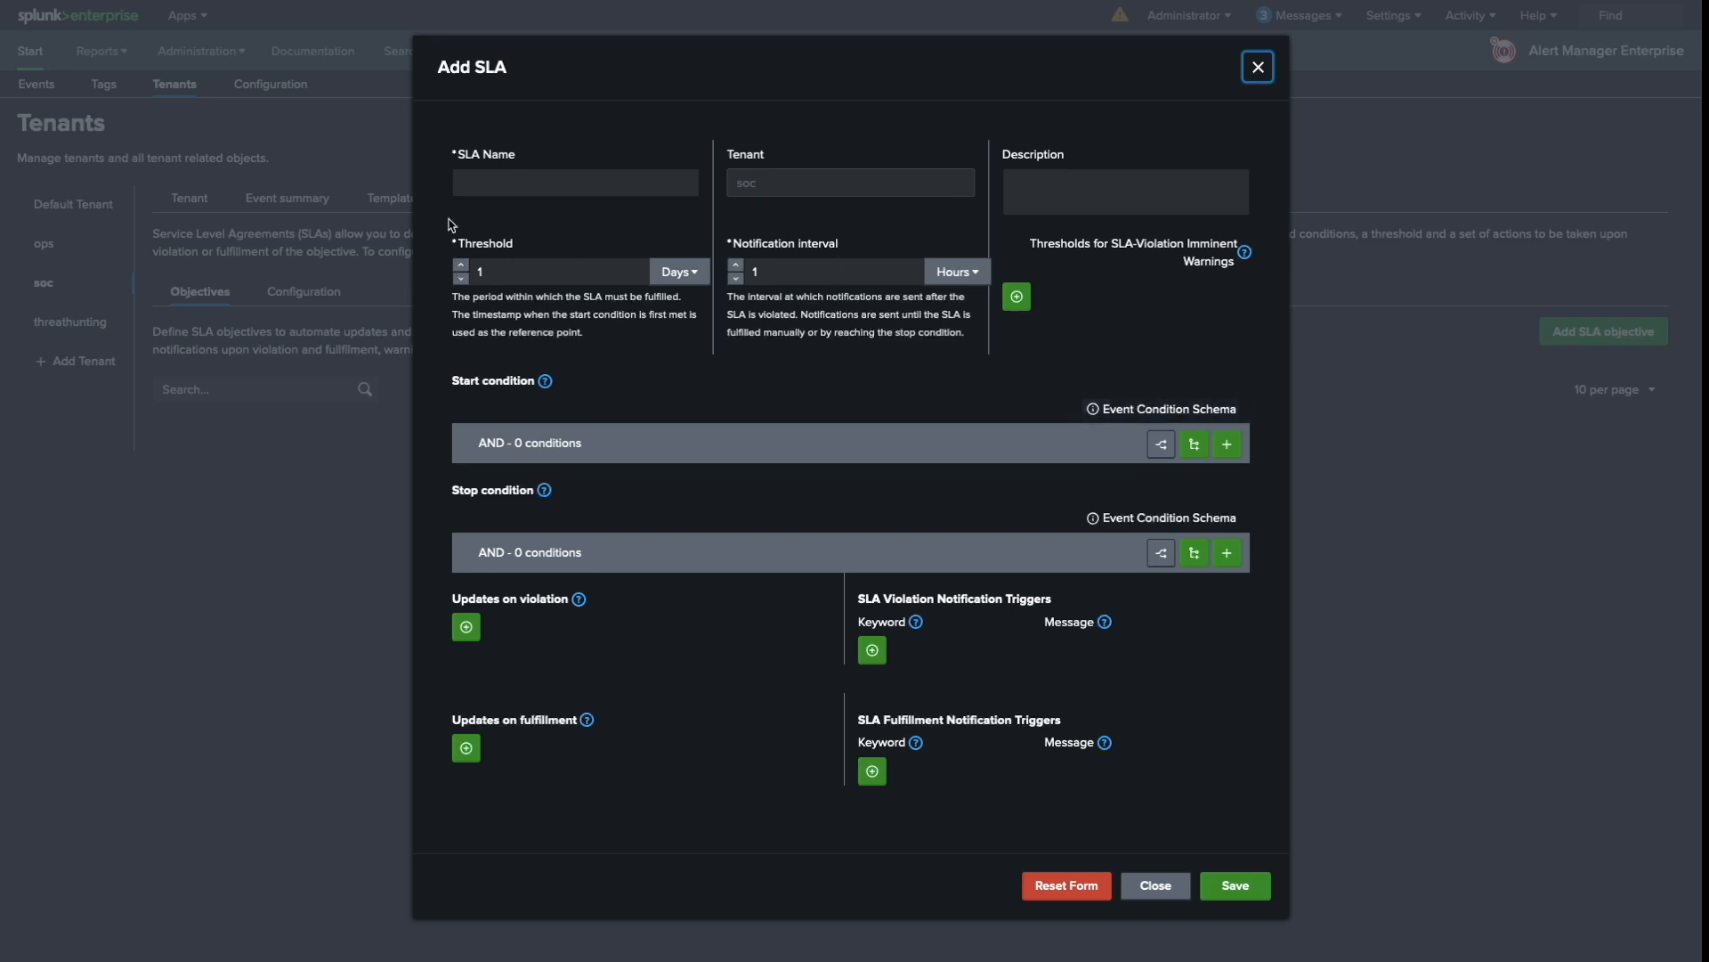
{"action": "left_click", "coordinate": [515, 185]}
{"action": "type", "text": "Response Time"}
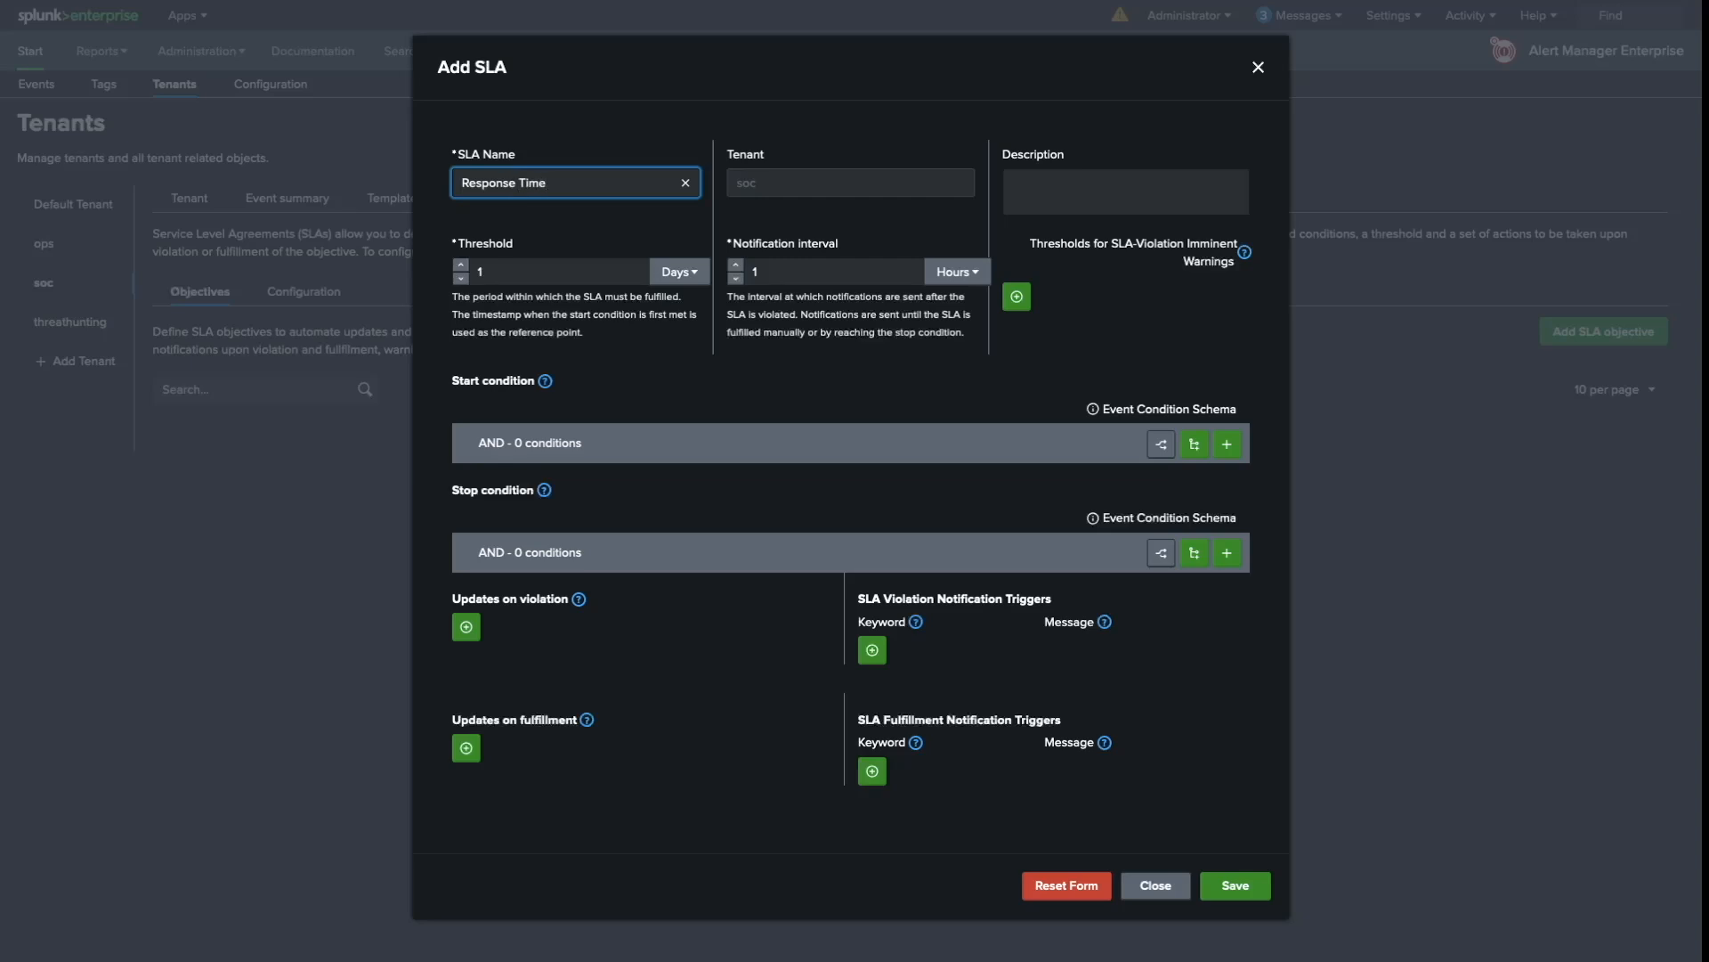
{"action": "left_click", "coordinate": [1116, 184]}
{"action": "type", "text": "SLA to model response times"}
{"action": "key", "text": "Tab"}
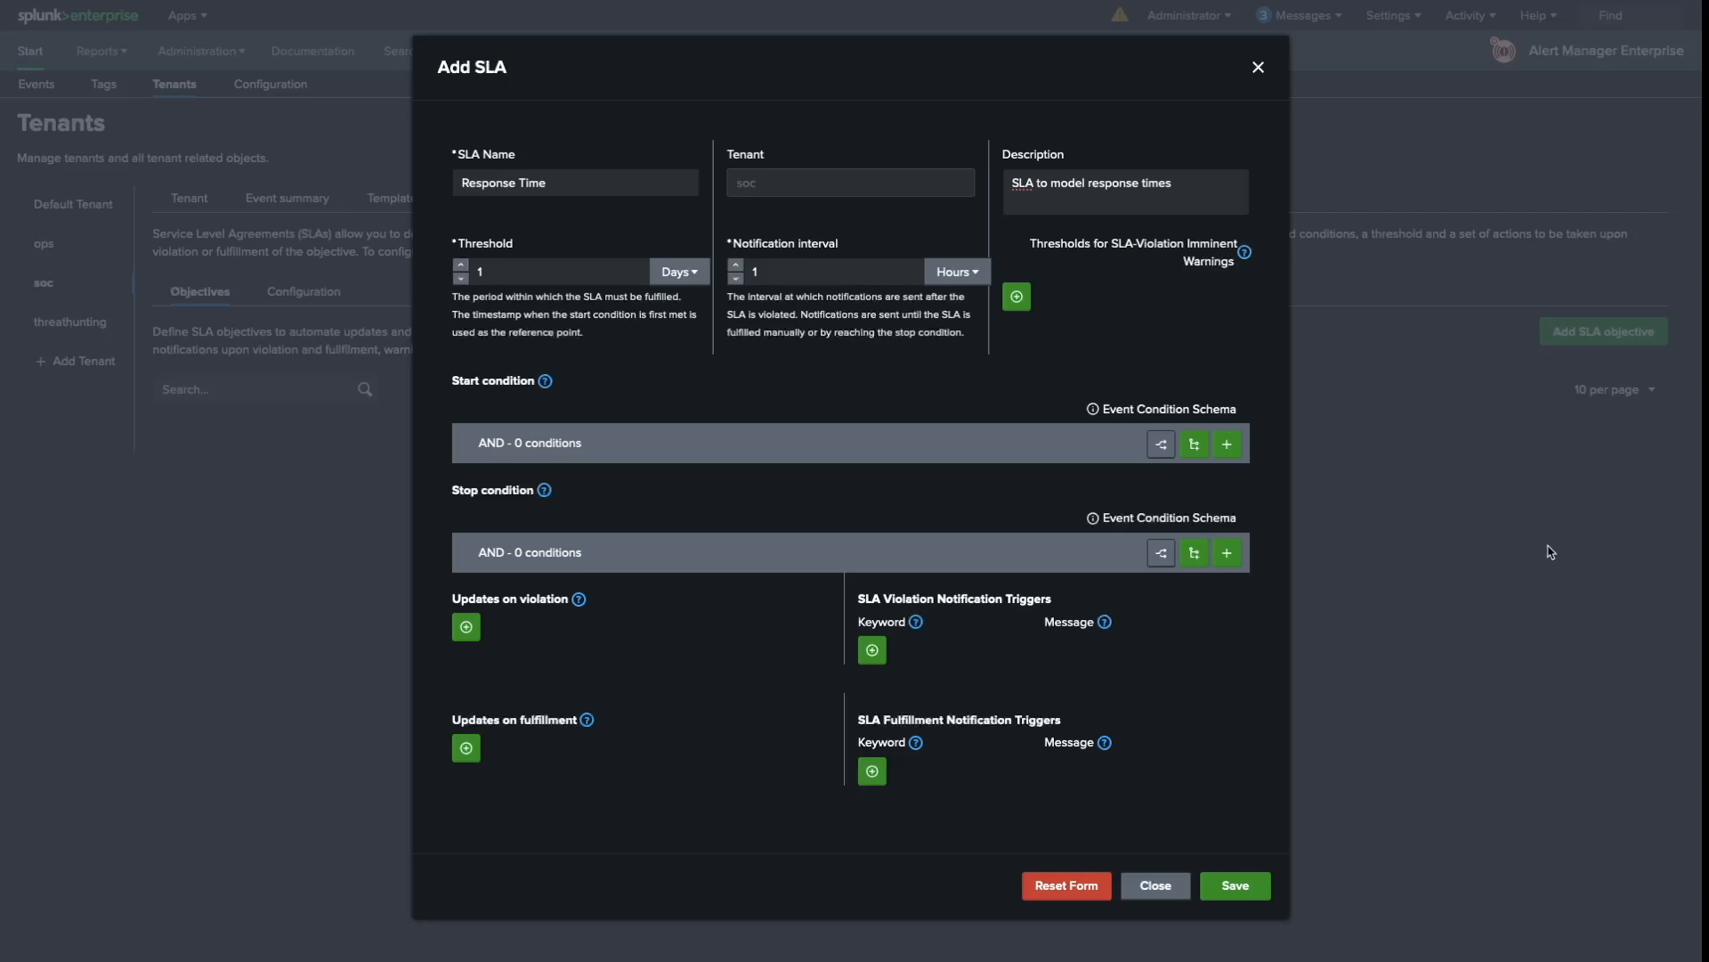
Step: Add a threshold of 2 hours for SLA-violation imminent warnings
{"action": "left_click", "coordinate": [1023, 305]}
{"action": "left_click", "coordinate": [1021, 303]}
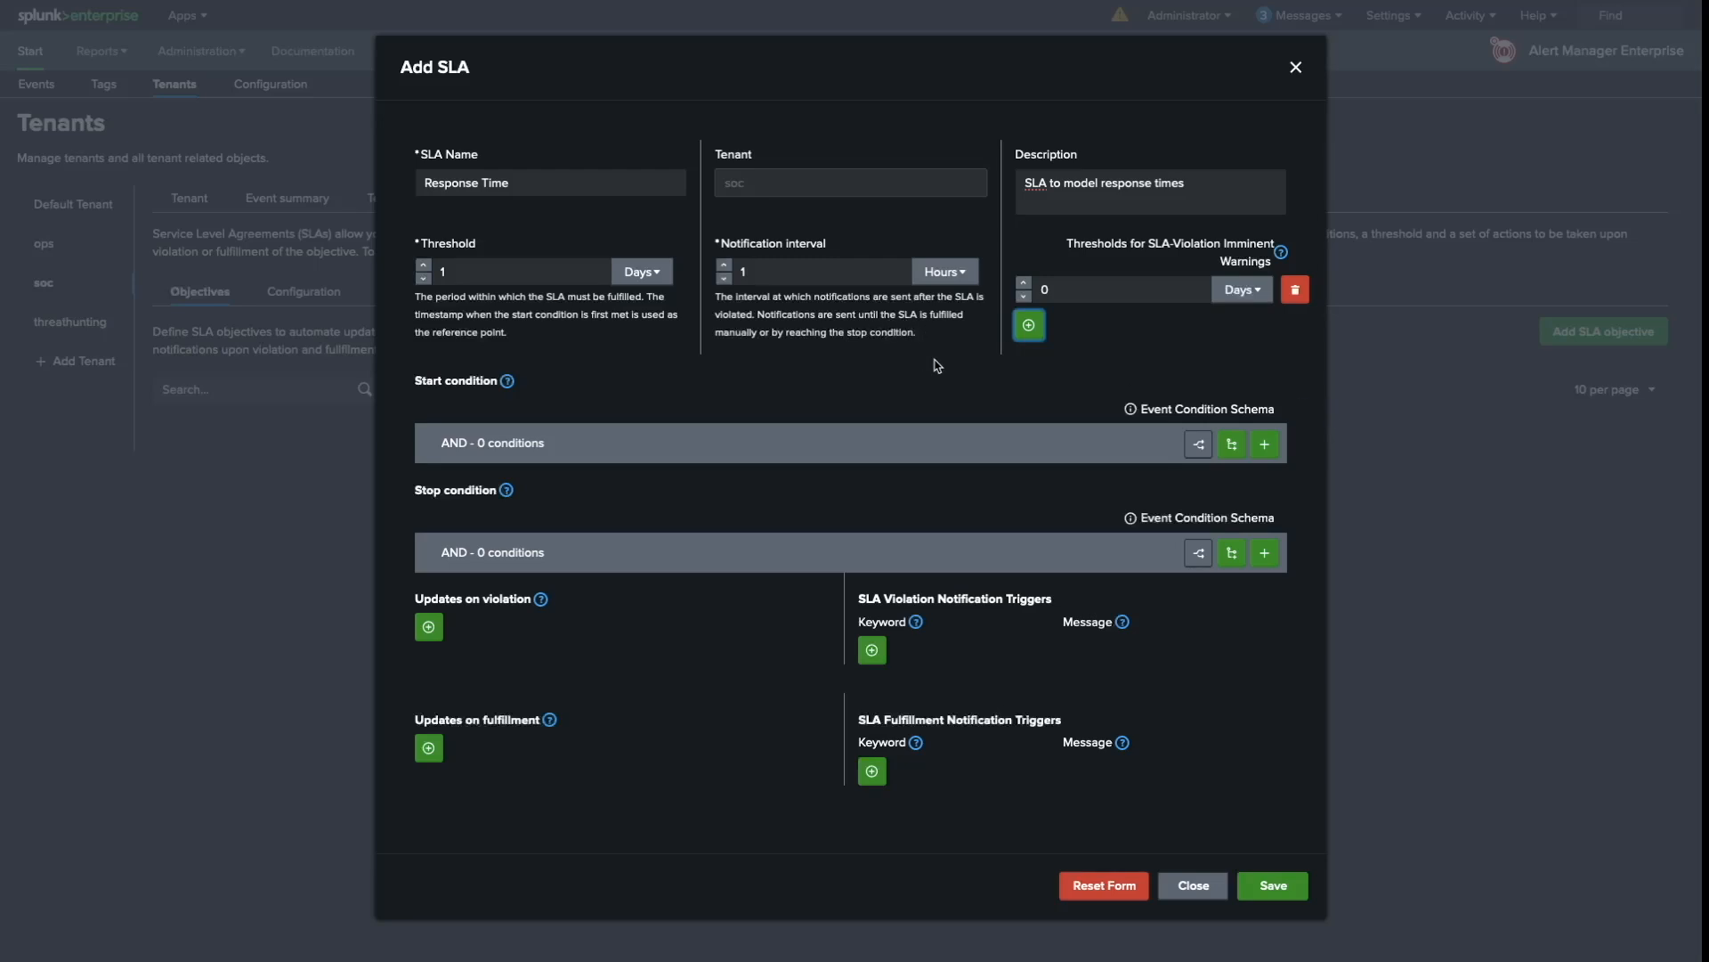
{"action": "left_click", "coordinate": [1242, 289]}
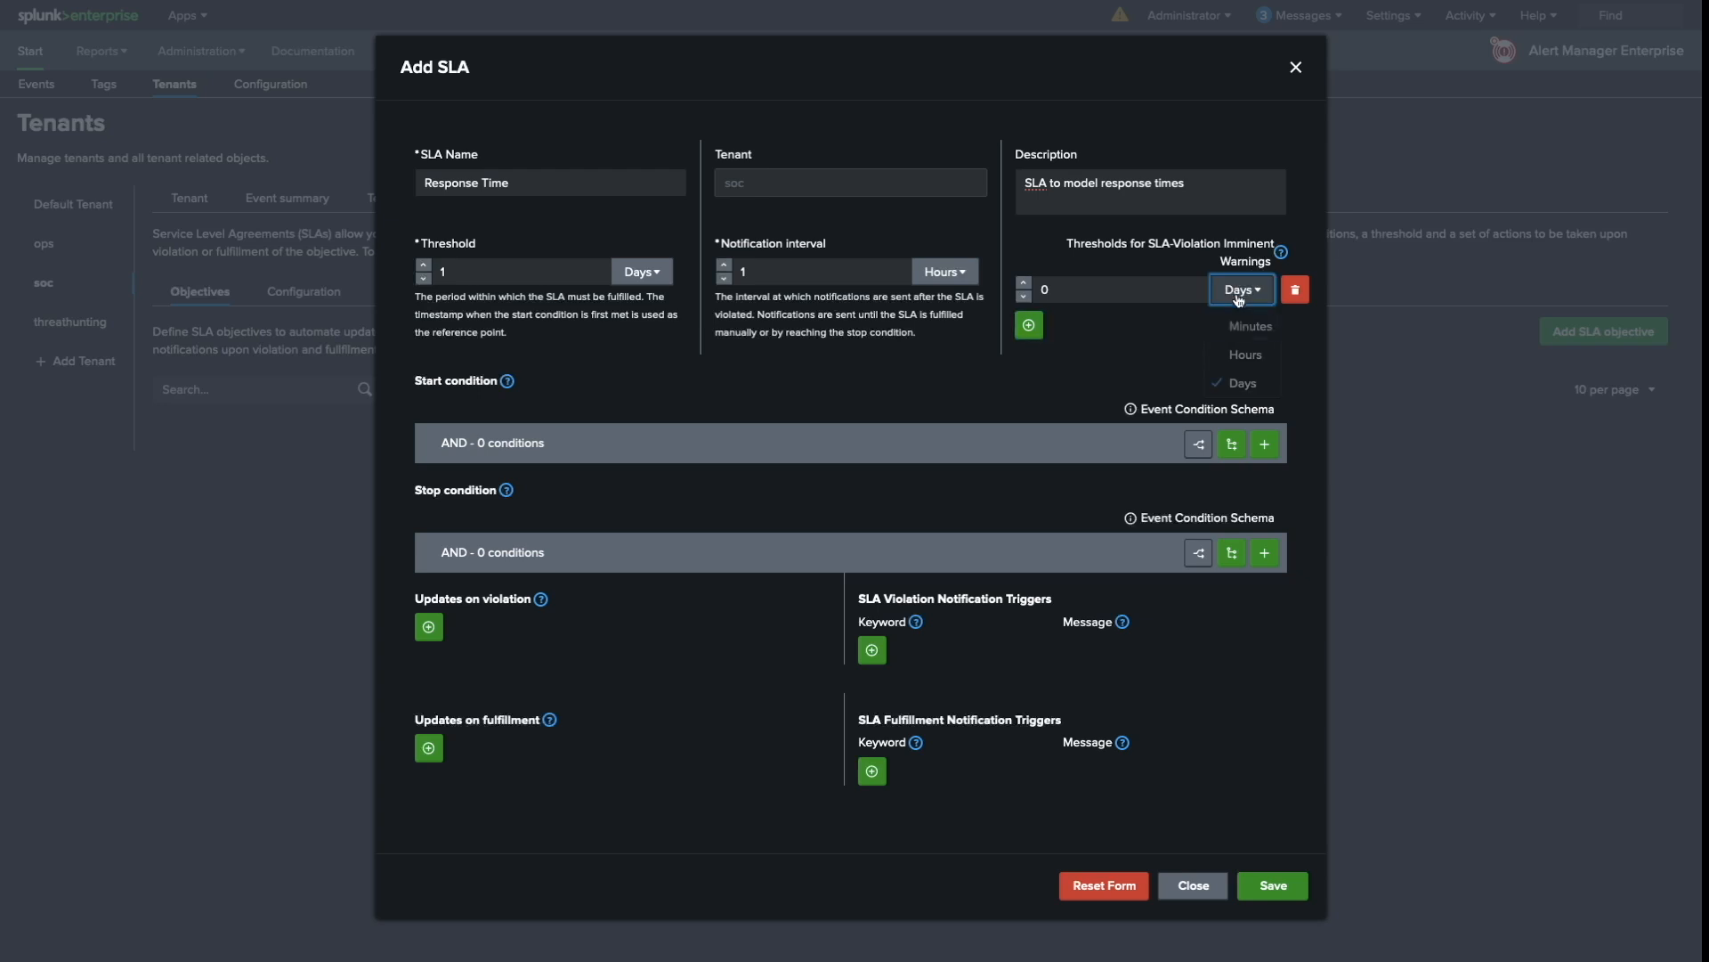
{"action": "left_click", "coordinate": [1242, 355]}
{"action": "left_click", "coordinate": [1073, 290]}
{"action": "key", "text": "BackSpace"}
{"action": "type", "text": "2"}
{"action": "key", "text": "Tab"}
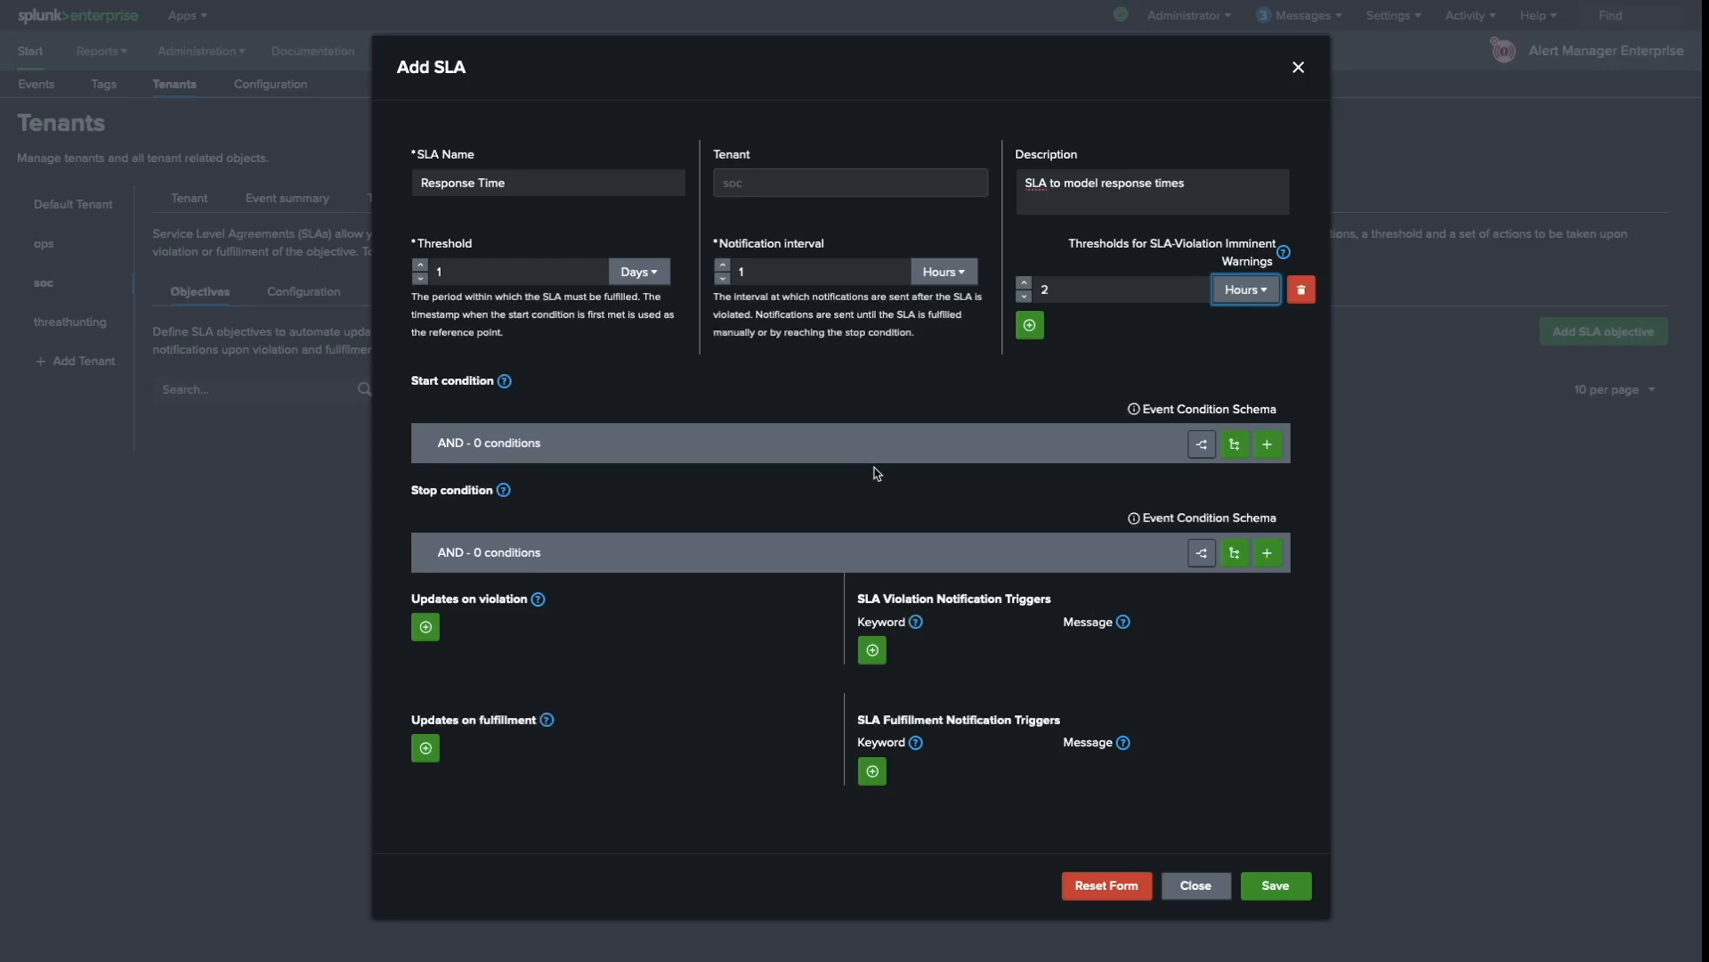
Step: Add a start condition requiring ame.event_title to equal *SLA*
{"action": "left_click", "coordinate": [1270, 448]}
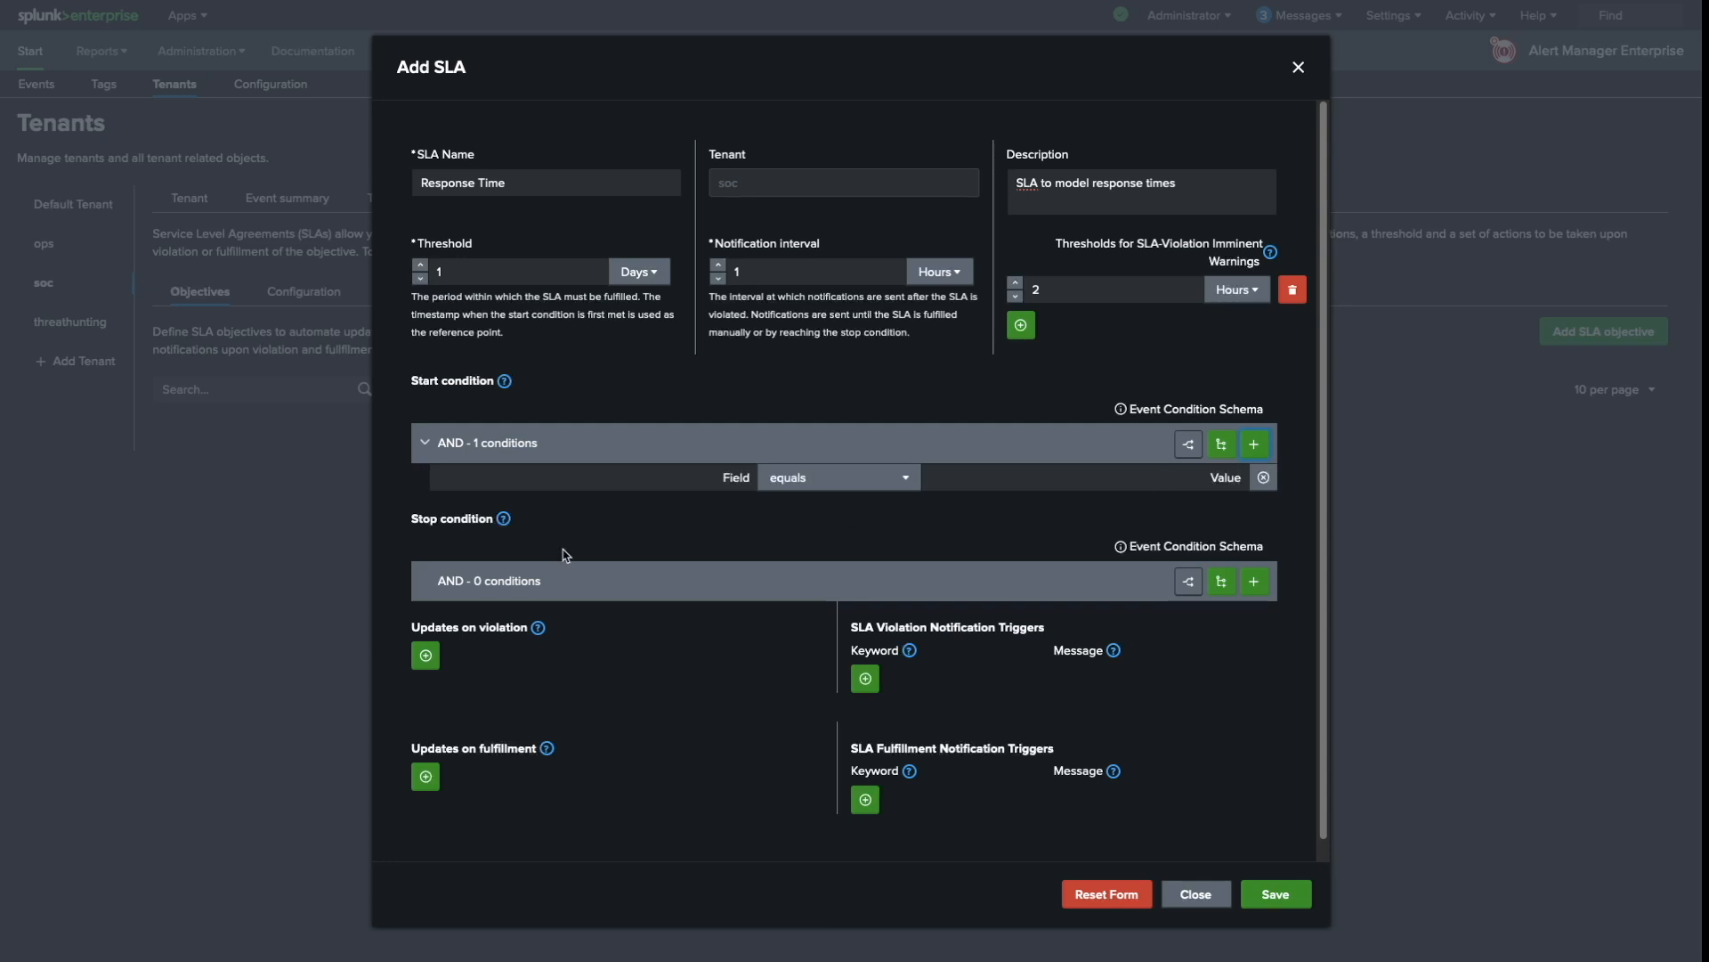
{"action": "left_click", "coordinate": [526, 482]}
{"action": "type", "text": "ame.event_title"}
{"action": "left_click", "coordinate": [984, 476]}
{"action": "type", "text": "*SLA*"}
Step: Add two stop condition rows and set the first to ame.status_type not equal new
{"action": "left_click", "coordinate": [1253, 580]}
{"action": "left_click", "coordinate": [1253, 581]}
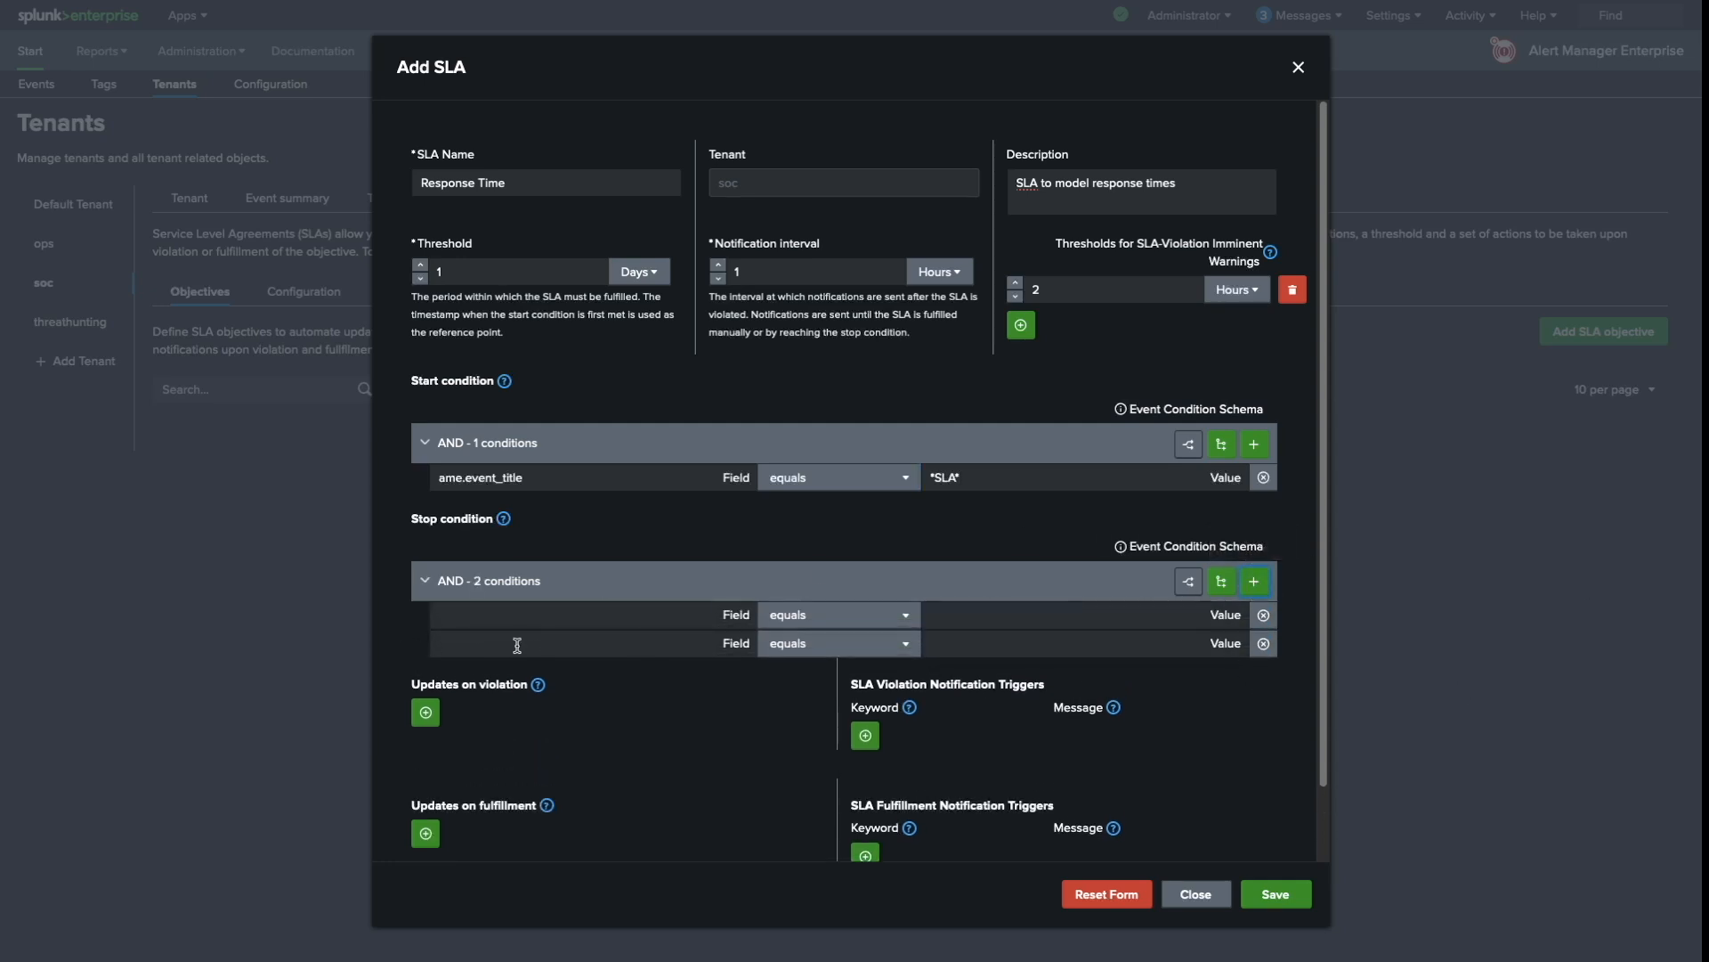
{"action": "left_click", "coordinate": [511, 614]}
{"action": "type", "text": "ame.status_type"}
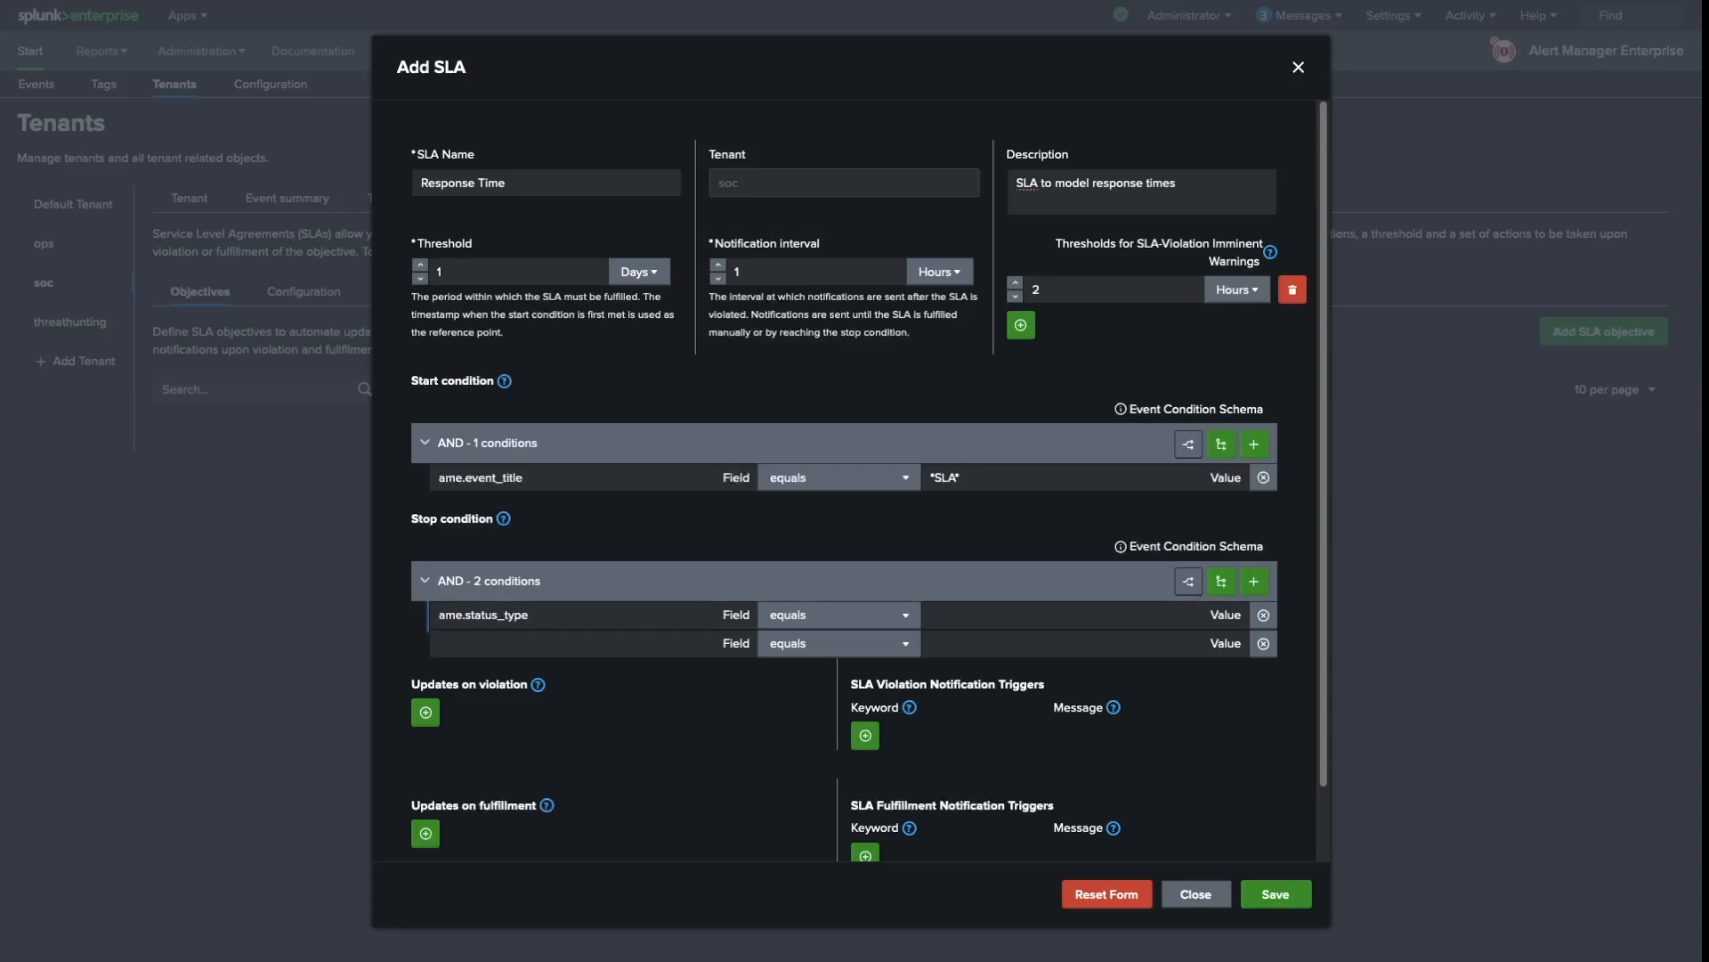
{"action": "left_click", "coordinate": [840, 614]}
{"action": "left_click", "coordinate": [758, 246]}
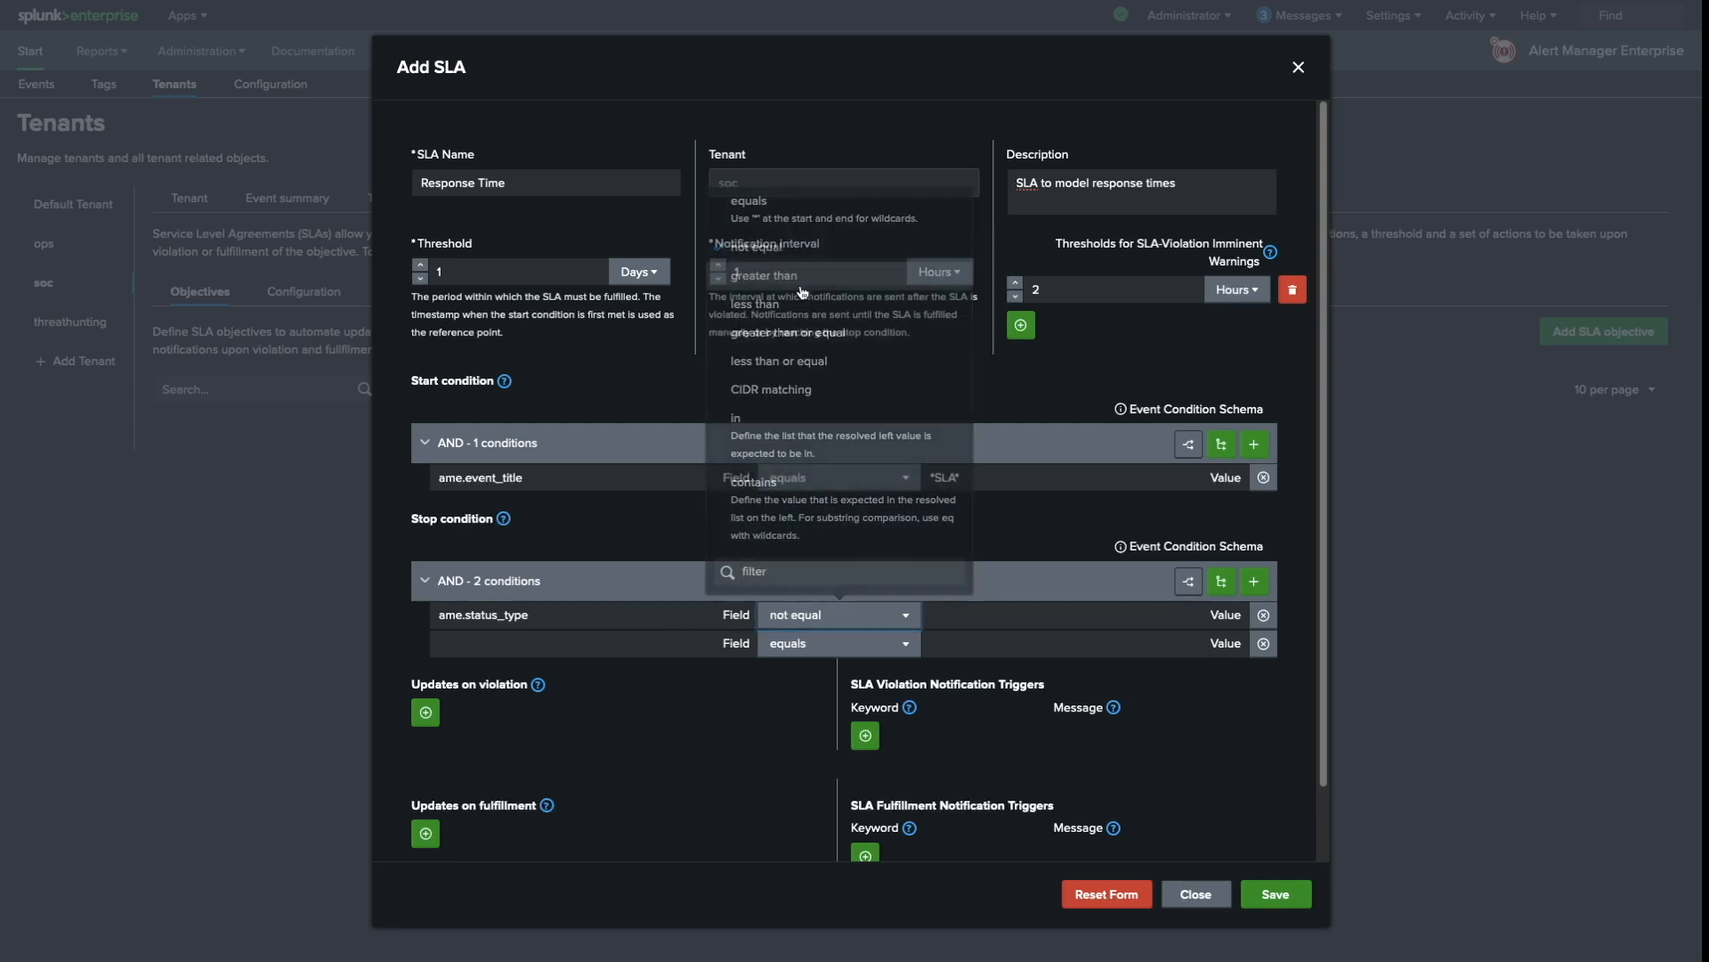
{"action": "left_click", "coordinate": [987, 616]}
{"action": "type", "text": "new"}
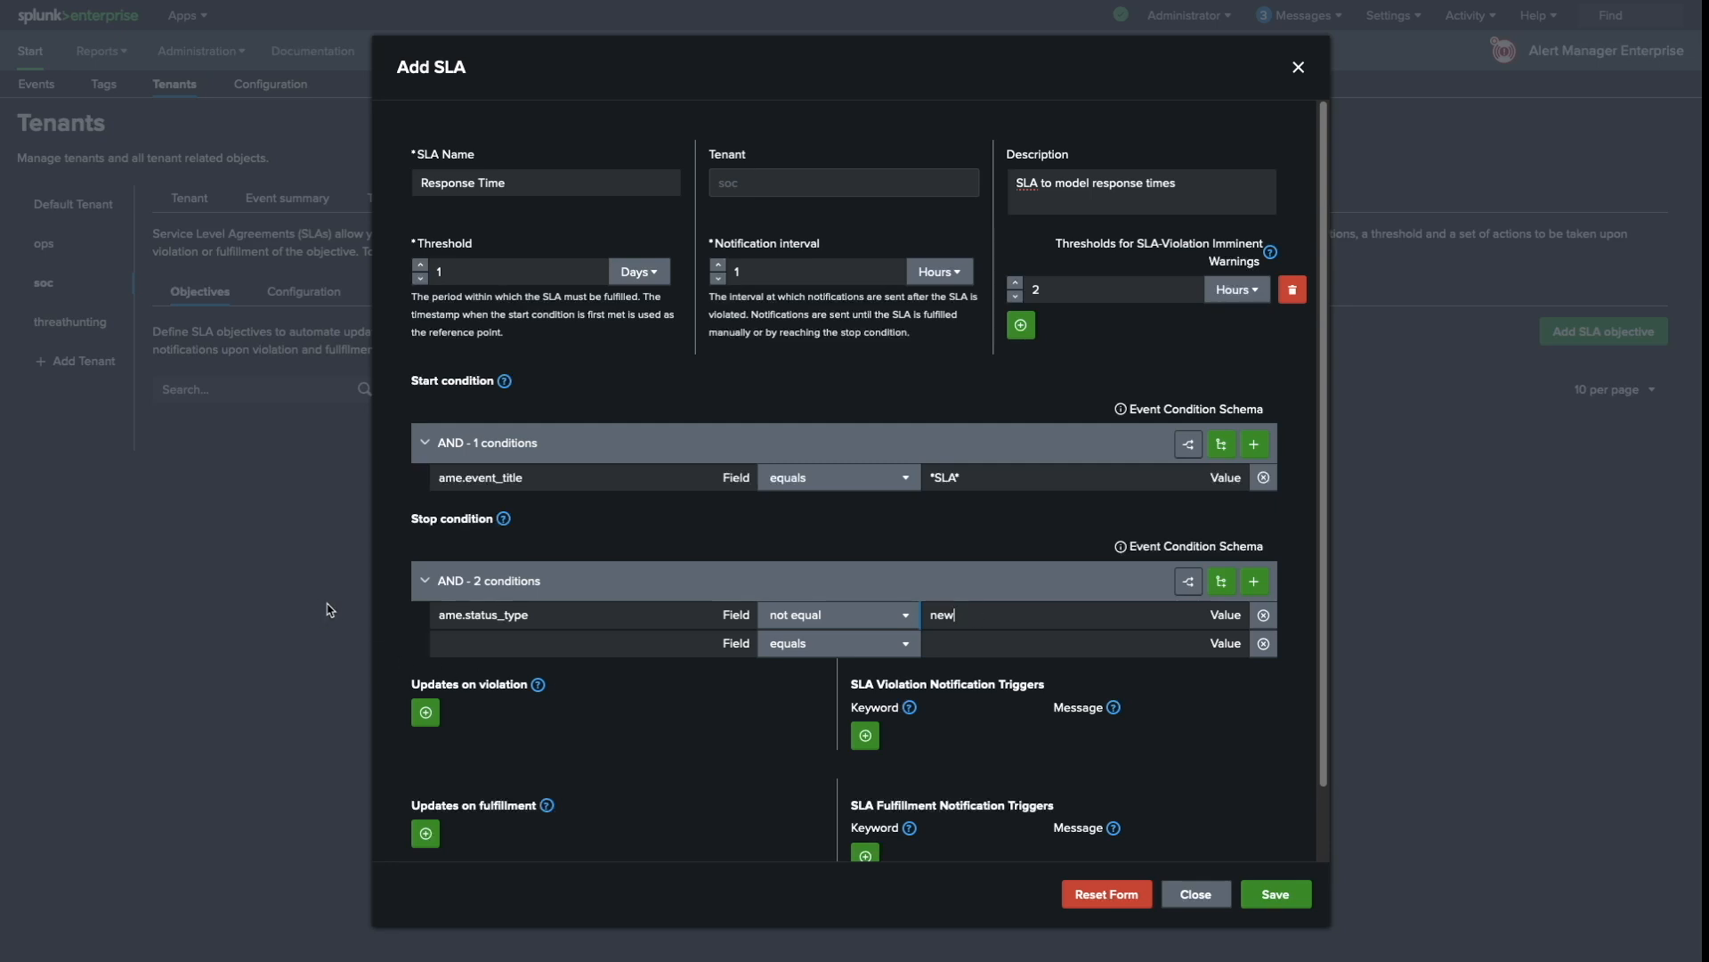
Step: Set the second stop condition to ame.status_type equals in_progress, reusing the field name from the first row
{"action": "double_click", "coordinate": [519, 616]}
{"action": "key", "text": "ctrl+c"}
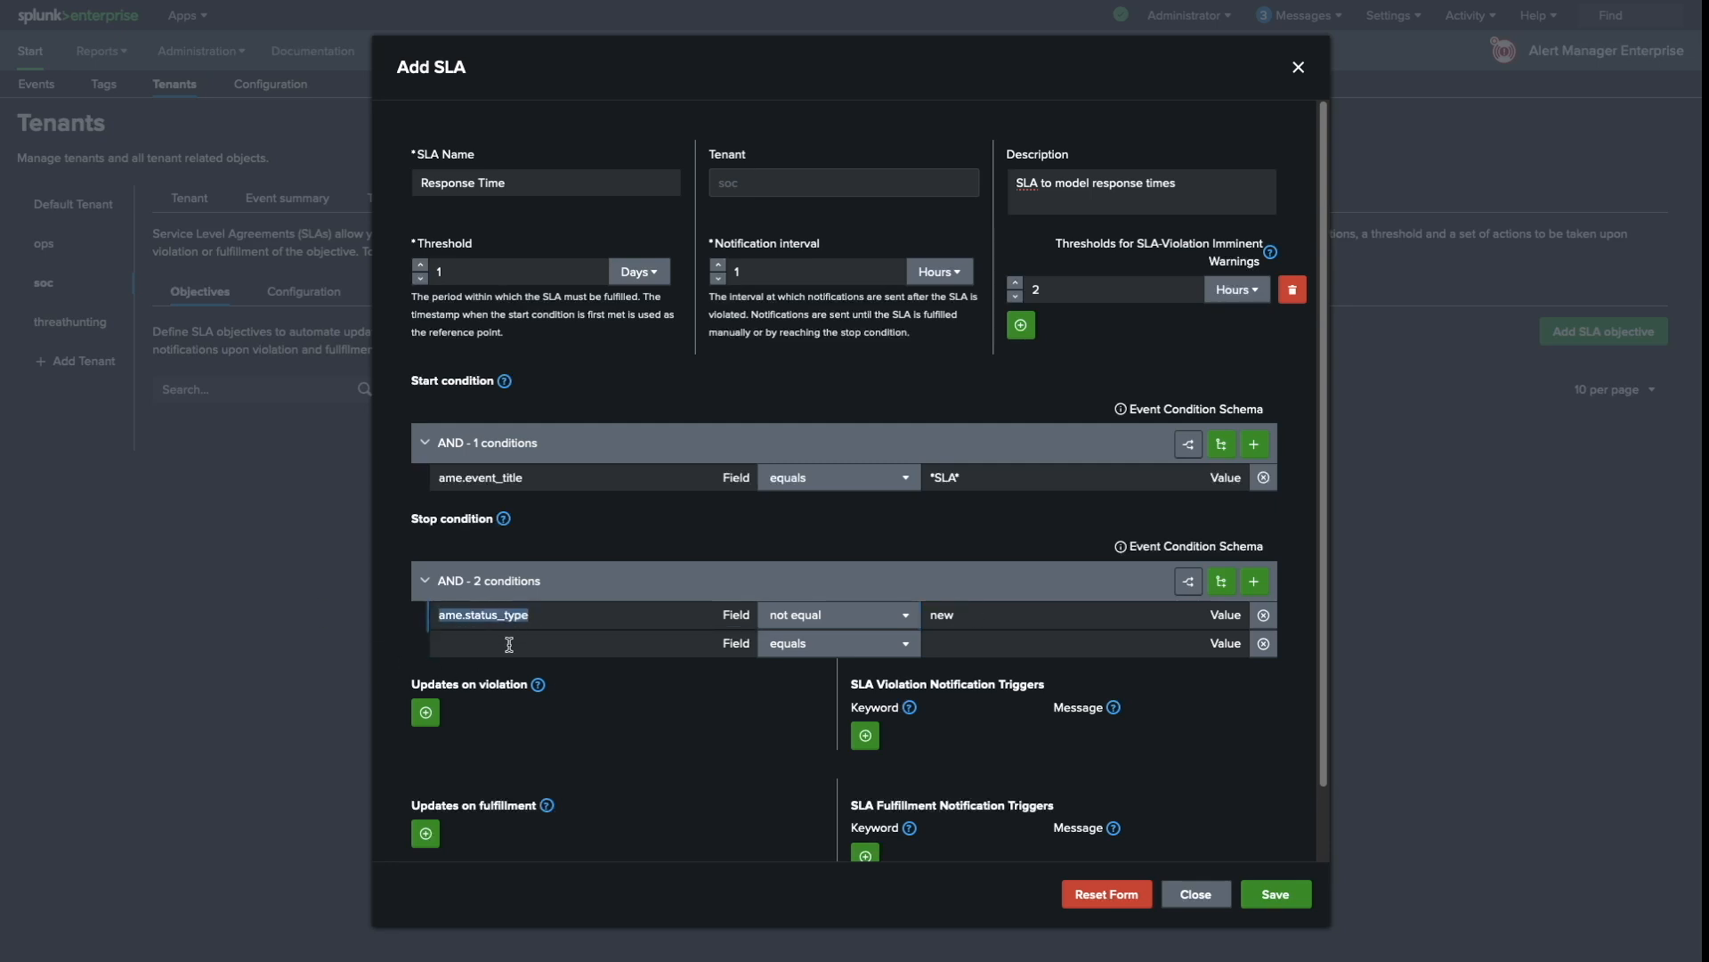
{"action": "left_click", "coordinate": [510, 644]}
{"action": "key", "text": "ctrl+v"}
{"action": "left_click", "coordinate": [961, 648]}
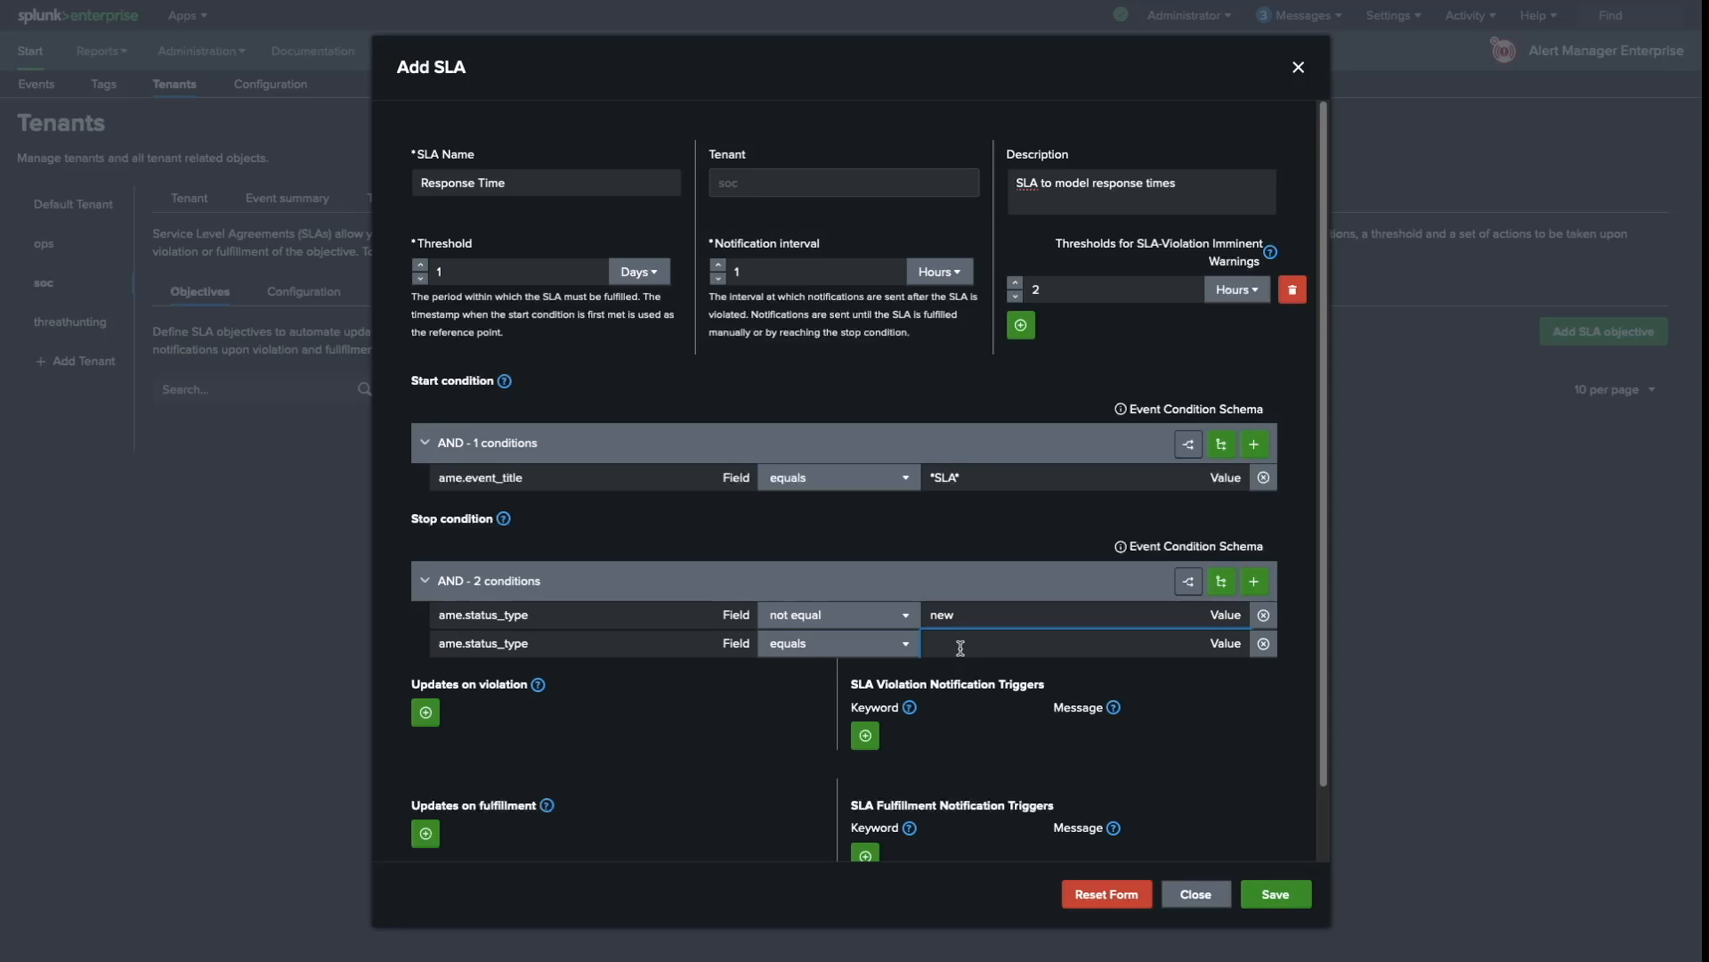
{"action": "type", "text": "in_progres"}
Step: Add a violation notification trigger with keyword responseviolation and message "The response time SLA has been breached", and save the SLA objective
{"action": "scroll", "coordinate": [794, 588], "scroll_direction": "down", "scroll_amount": 1}
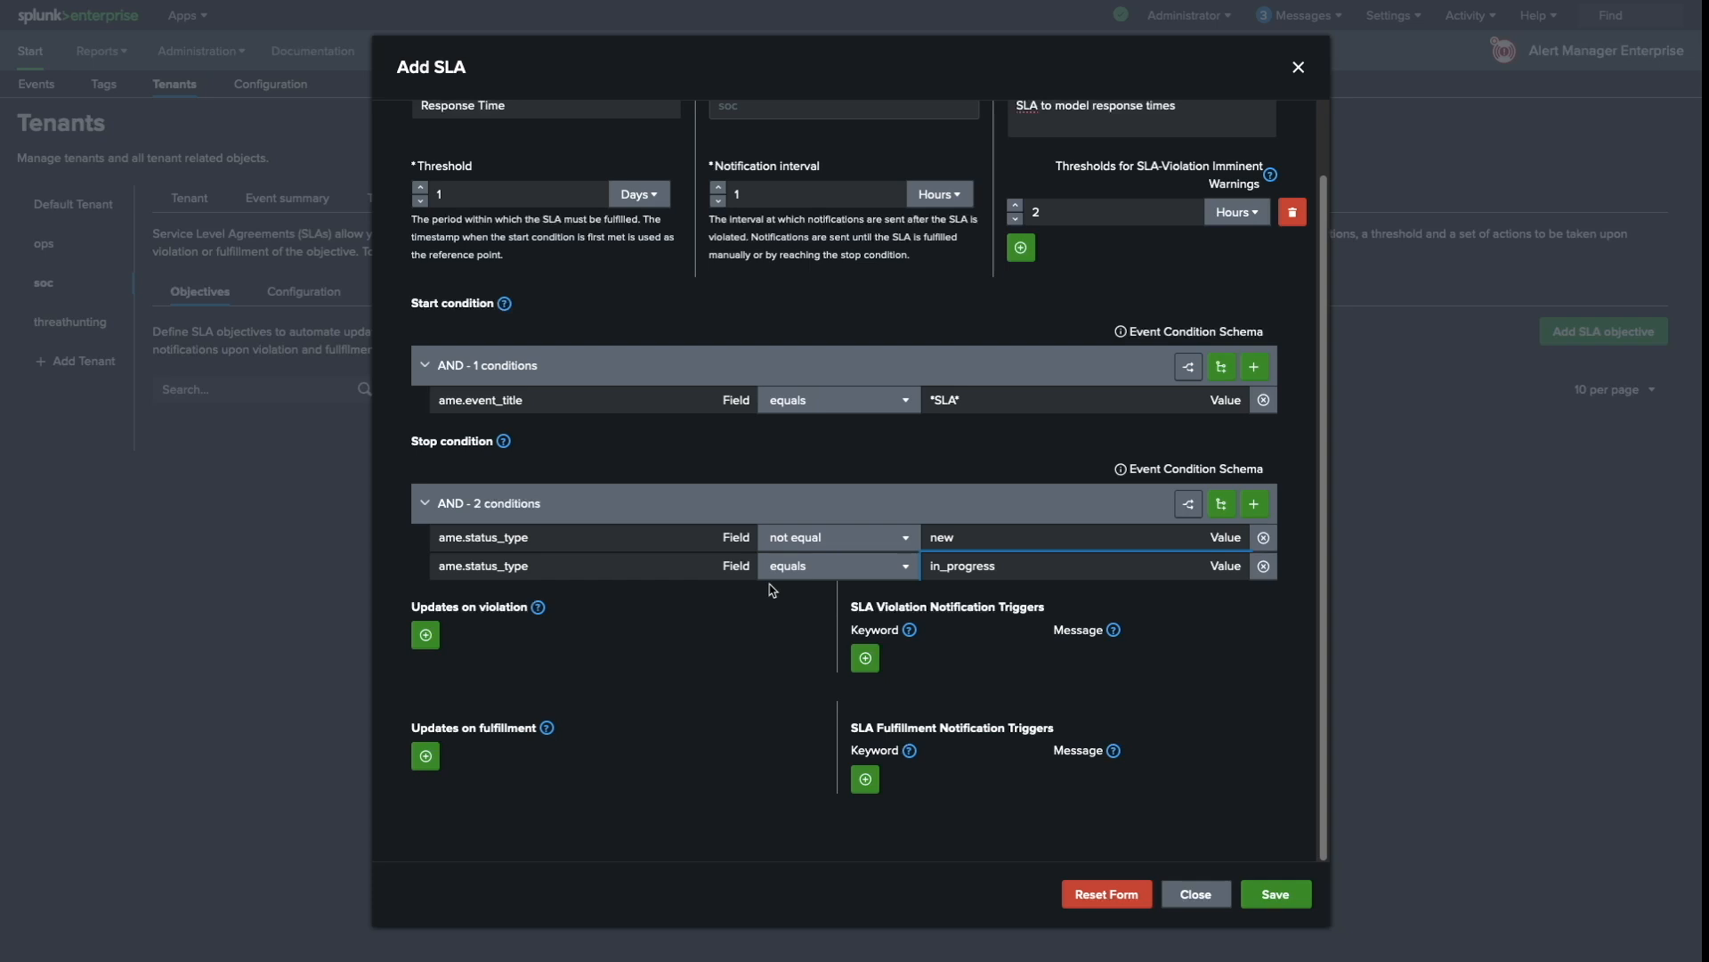
{"action": "left_click", "coordinate": [878, 659]}
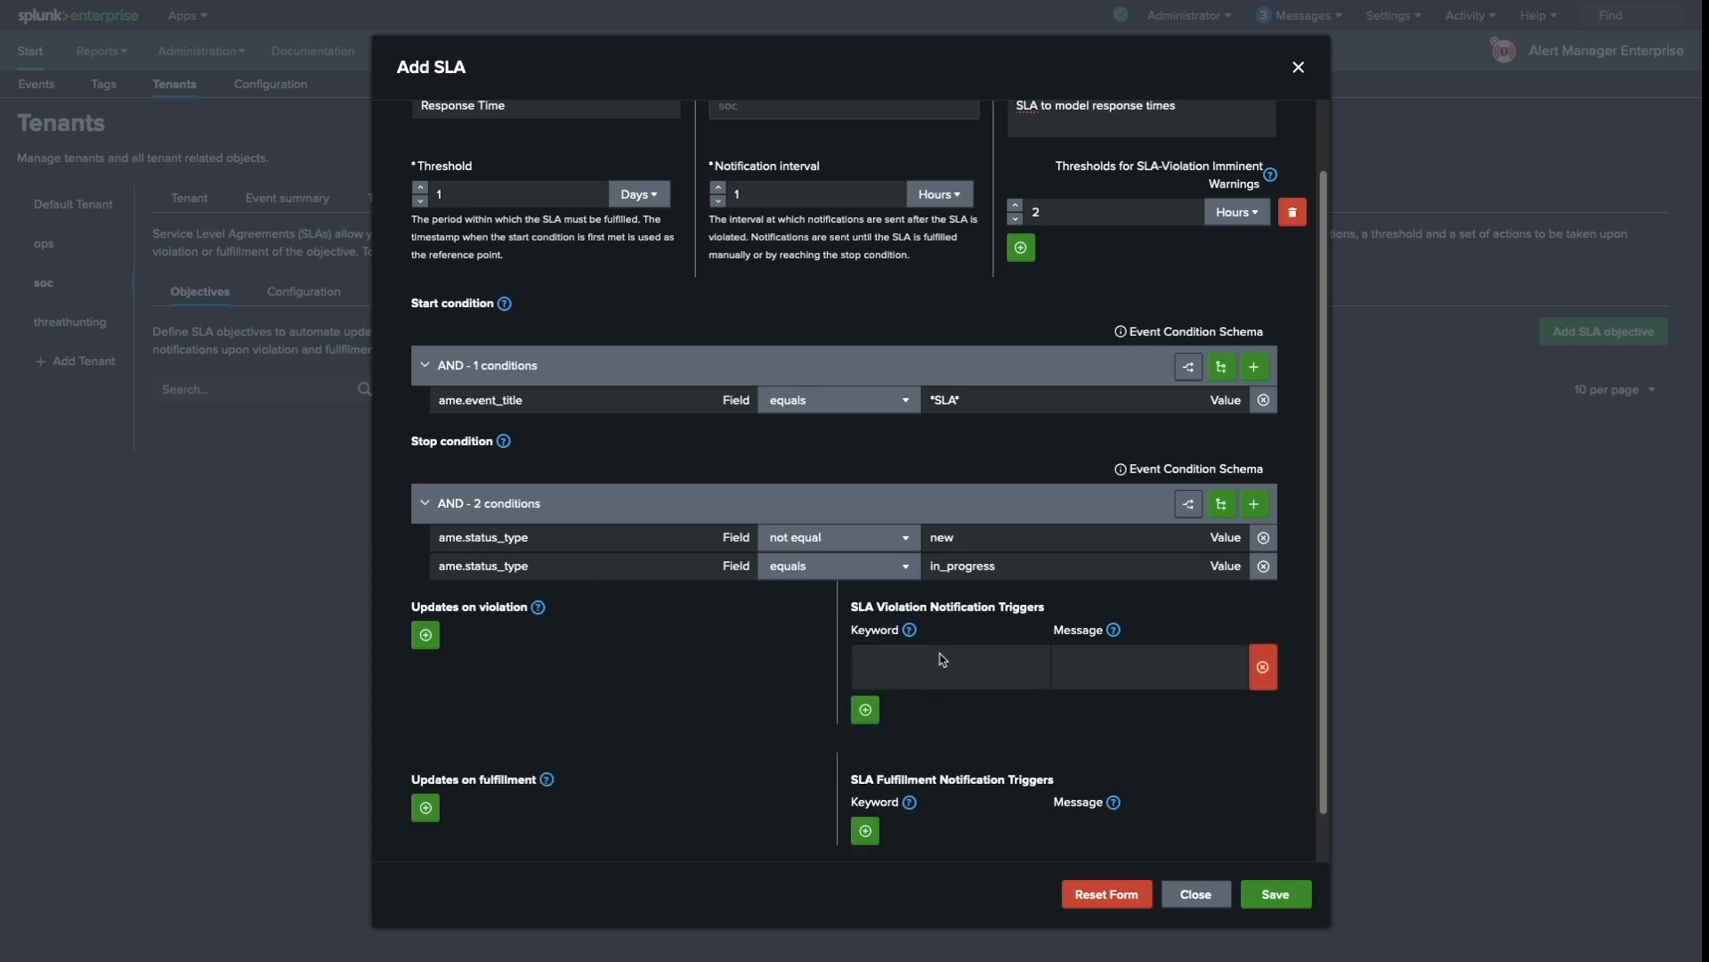
{"action": "left_click", "coordinate": [942, 661]}
{"action": "type", "text": "res"}
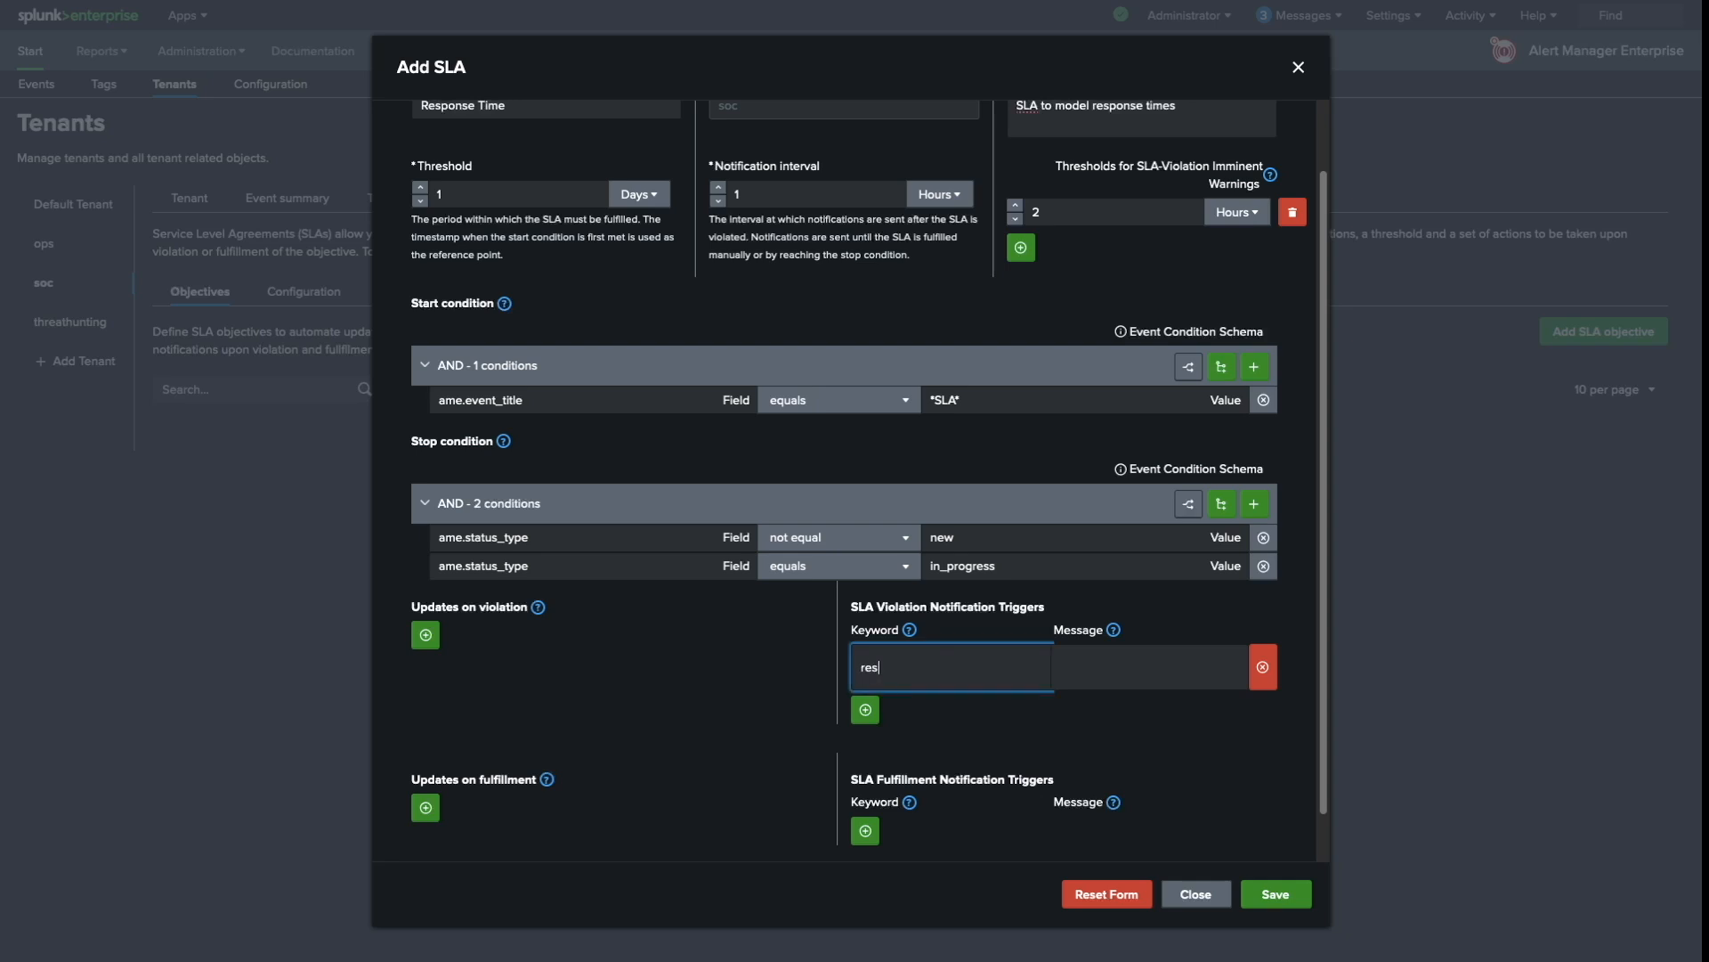
{"action": "type", "text": "ponseviolation"}
{"action": "key", "text": "Tab"}
{"action": "type", "text": "The"}
{"action": "type", "text": "onse"}
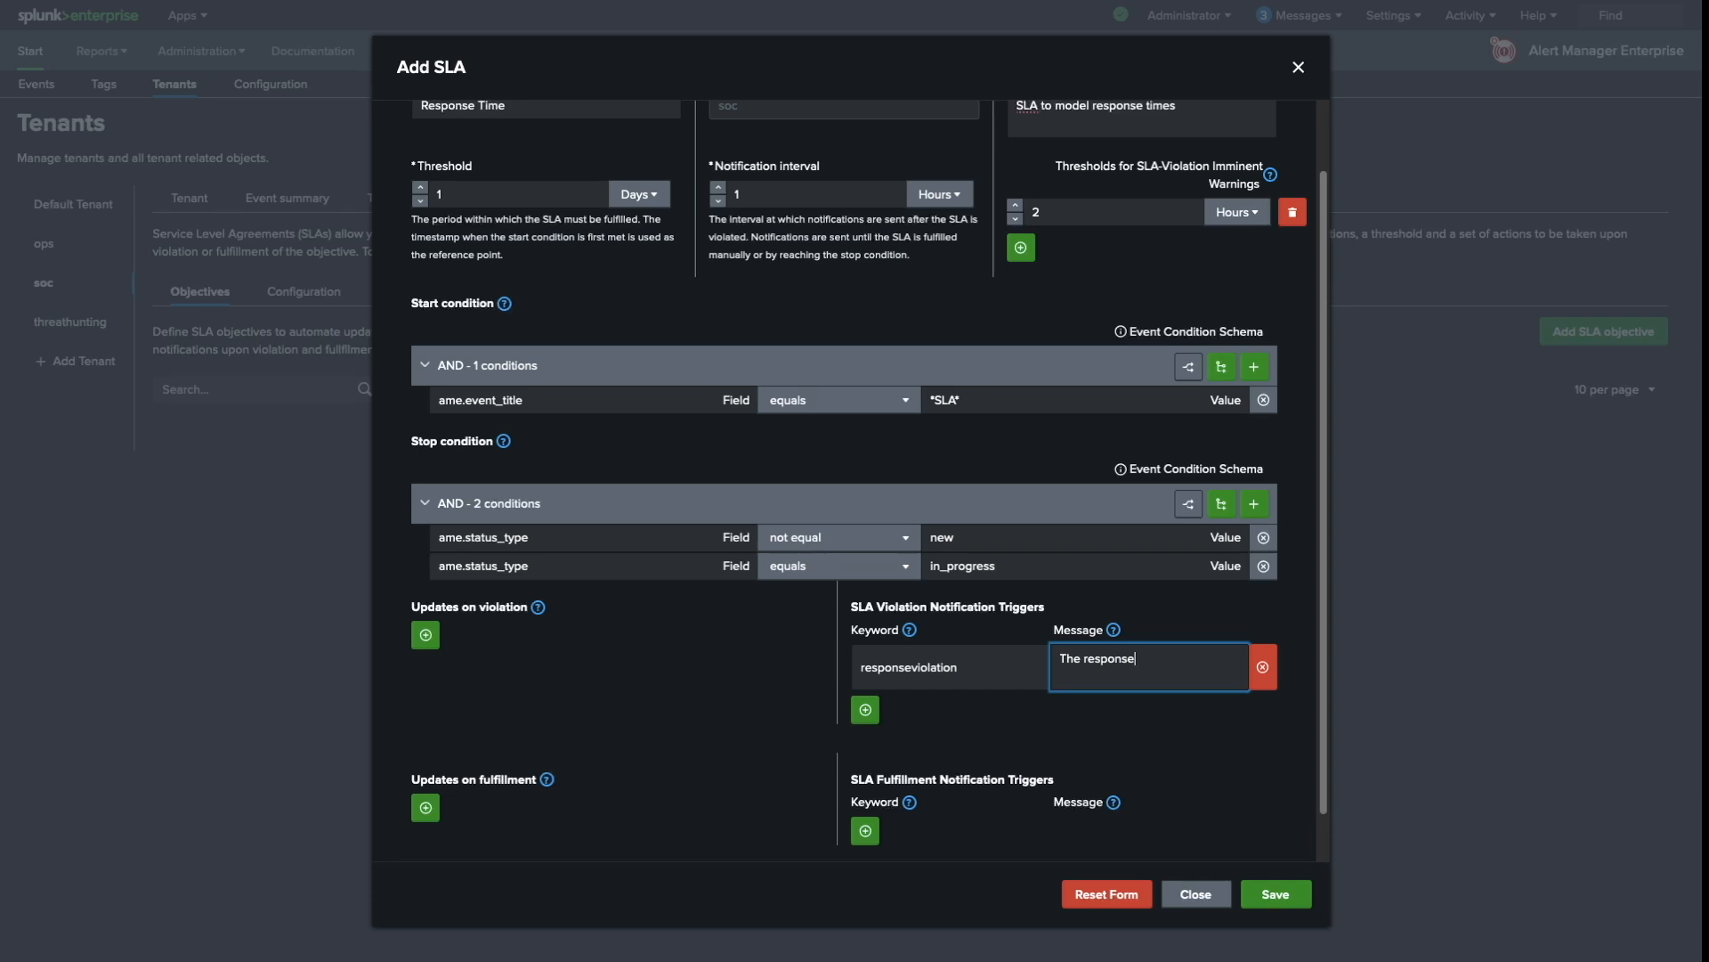
{"action": "type", "text": " time SLA has been breached"}
{"action": "scroll", "coordinate": [924, 739], "scroll_direction": "down", "scroll_amount": 1}
{"action": "left_click", "coordinate": [1281, 897]}
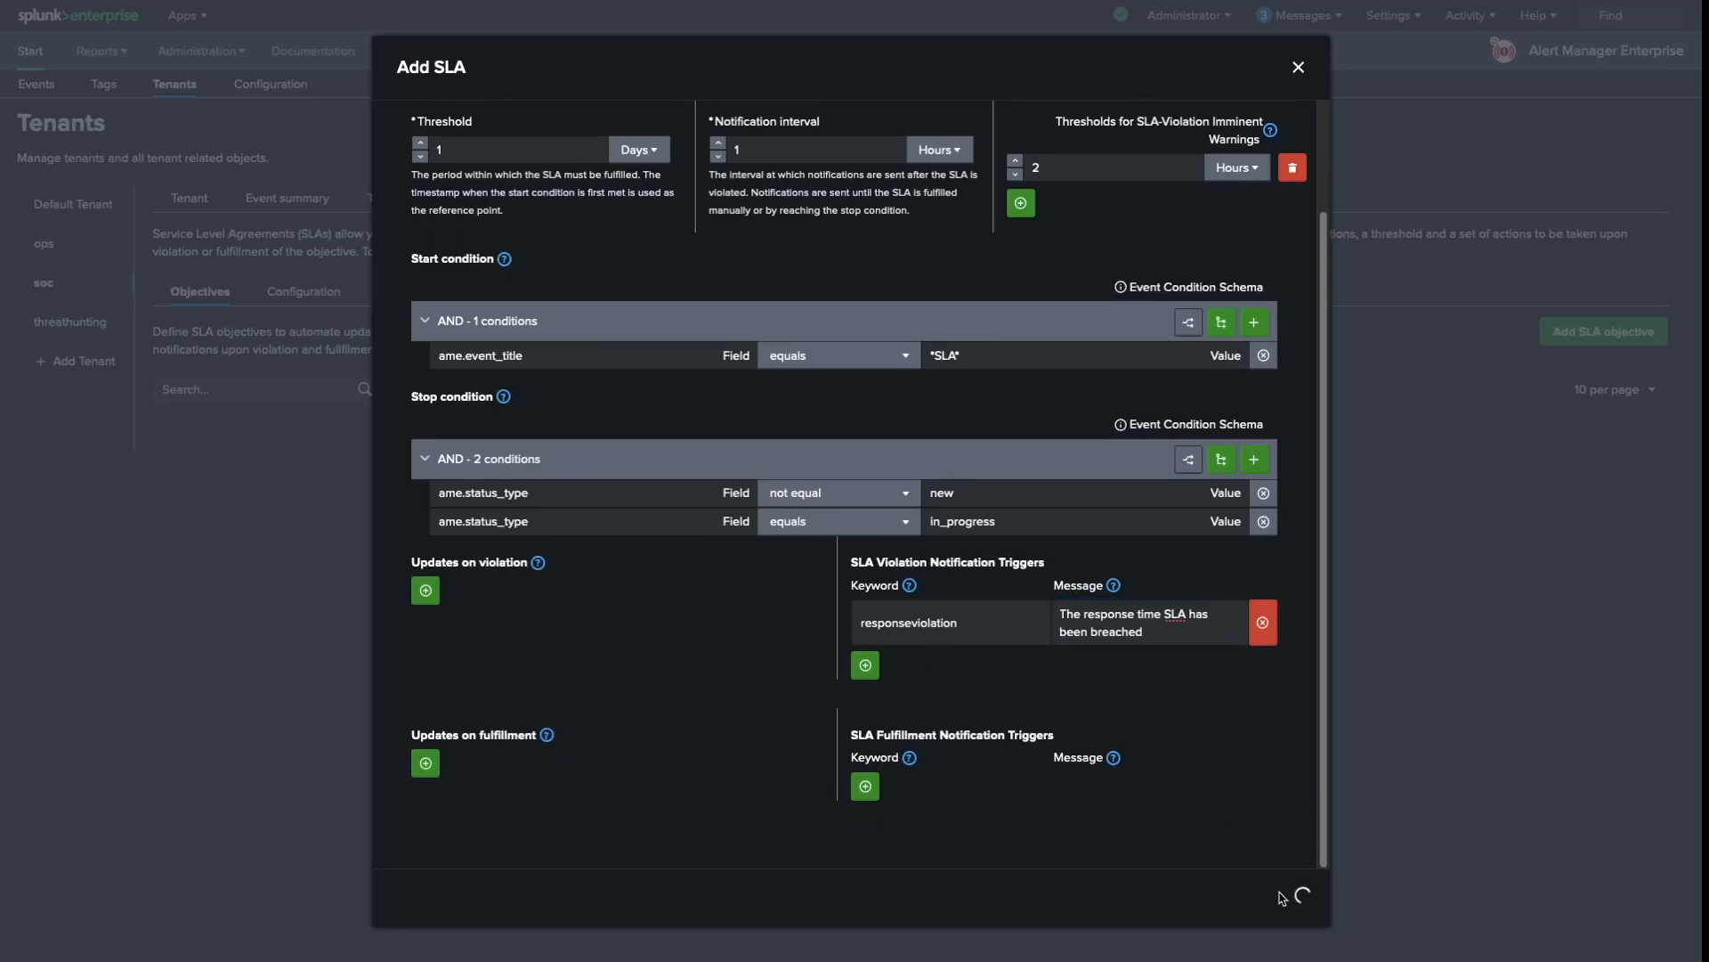
{"action": "scroll", "coordinate": [988, 718], "scroll_direction": "up", "scroll_amount": 3}
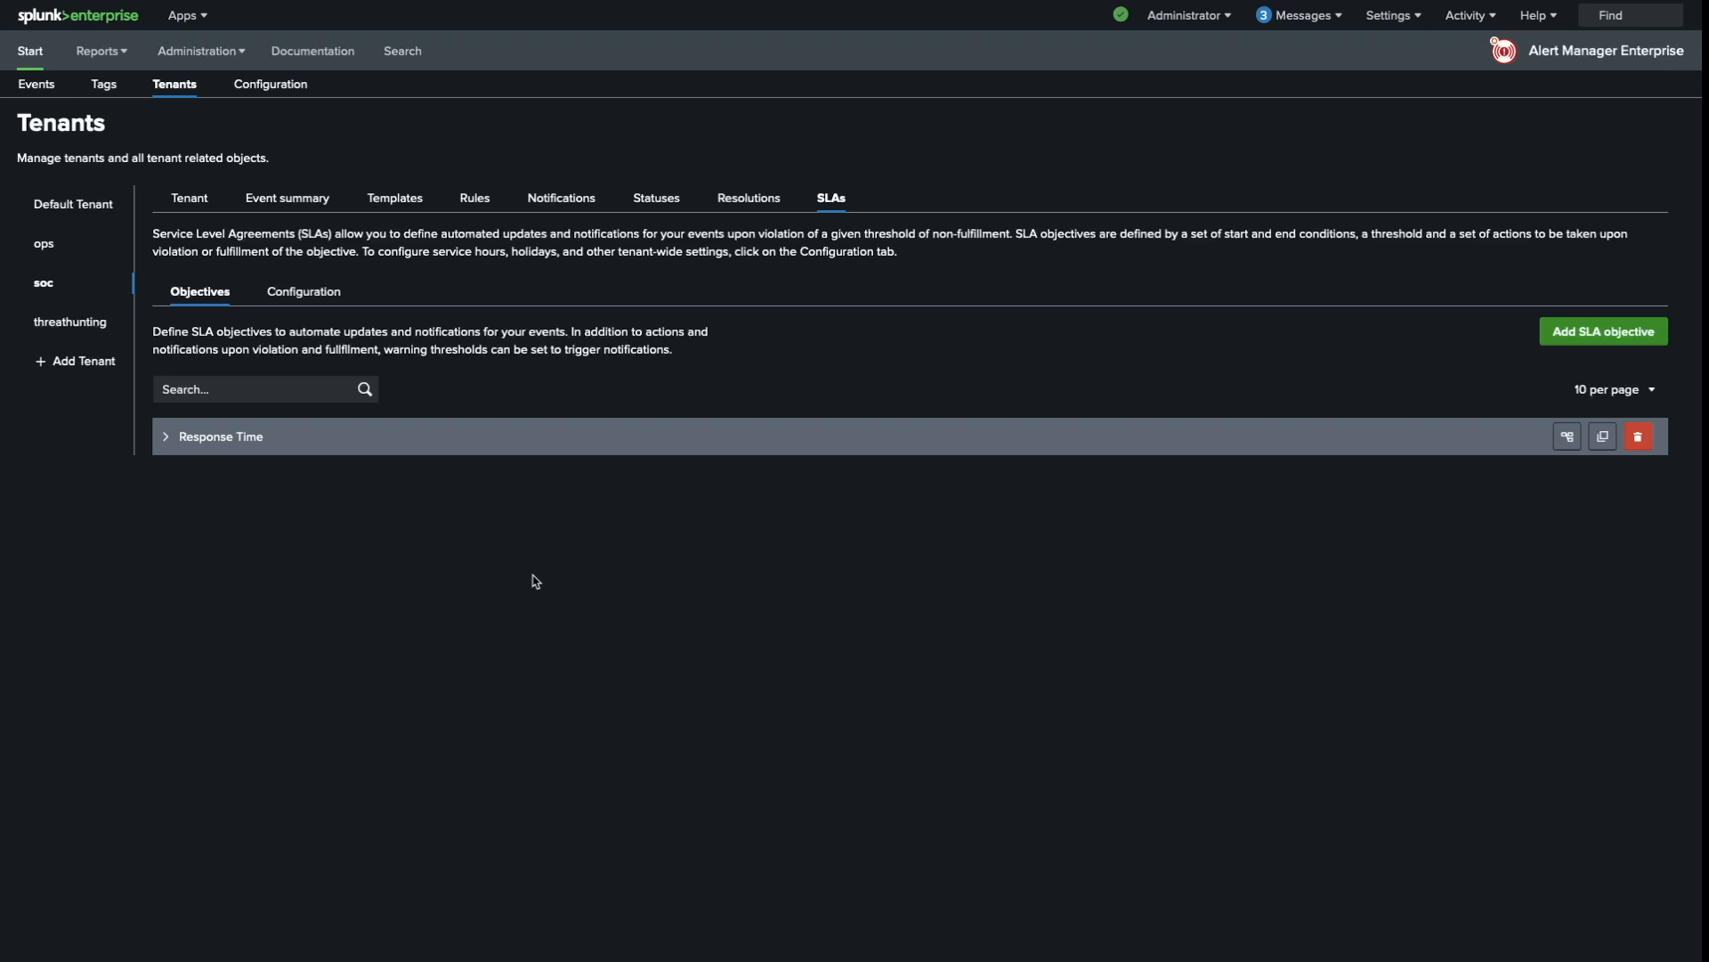
Step: Start a new notification scheme for the soc tenant and name it "SLA Violation"
{"action": "left_click", "coordinate": [552, 194]}
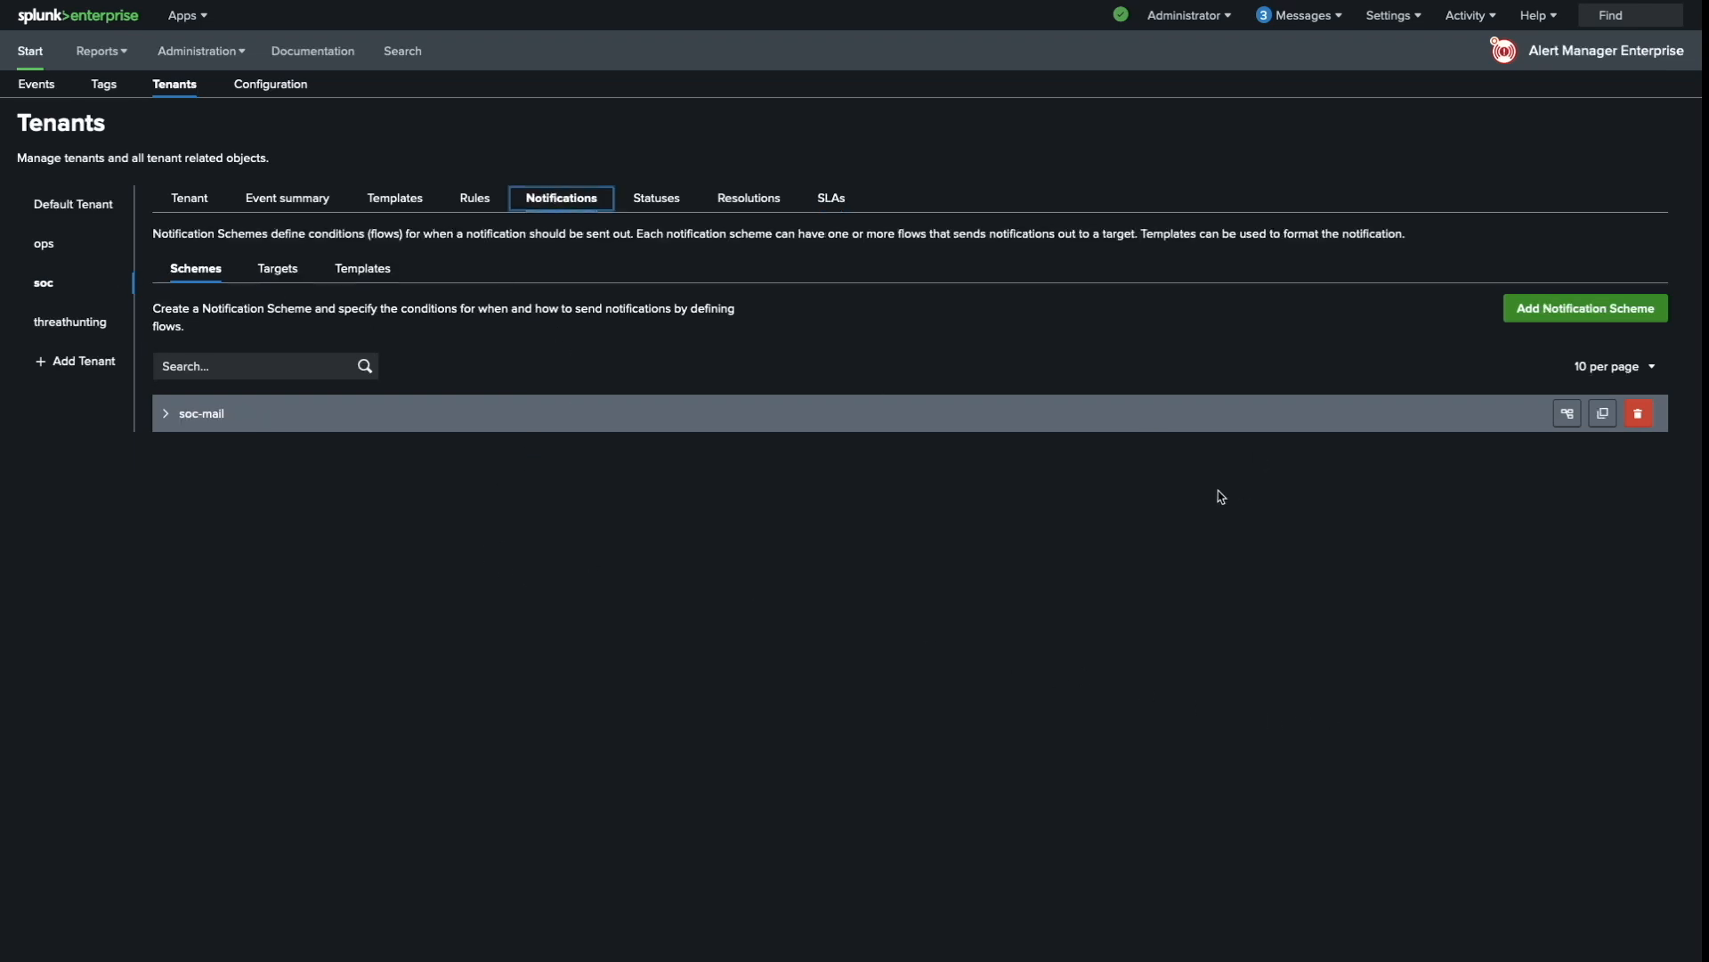
{"action": "left_click", "coordinate": [1590, 308]}
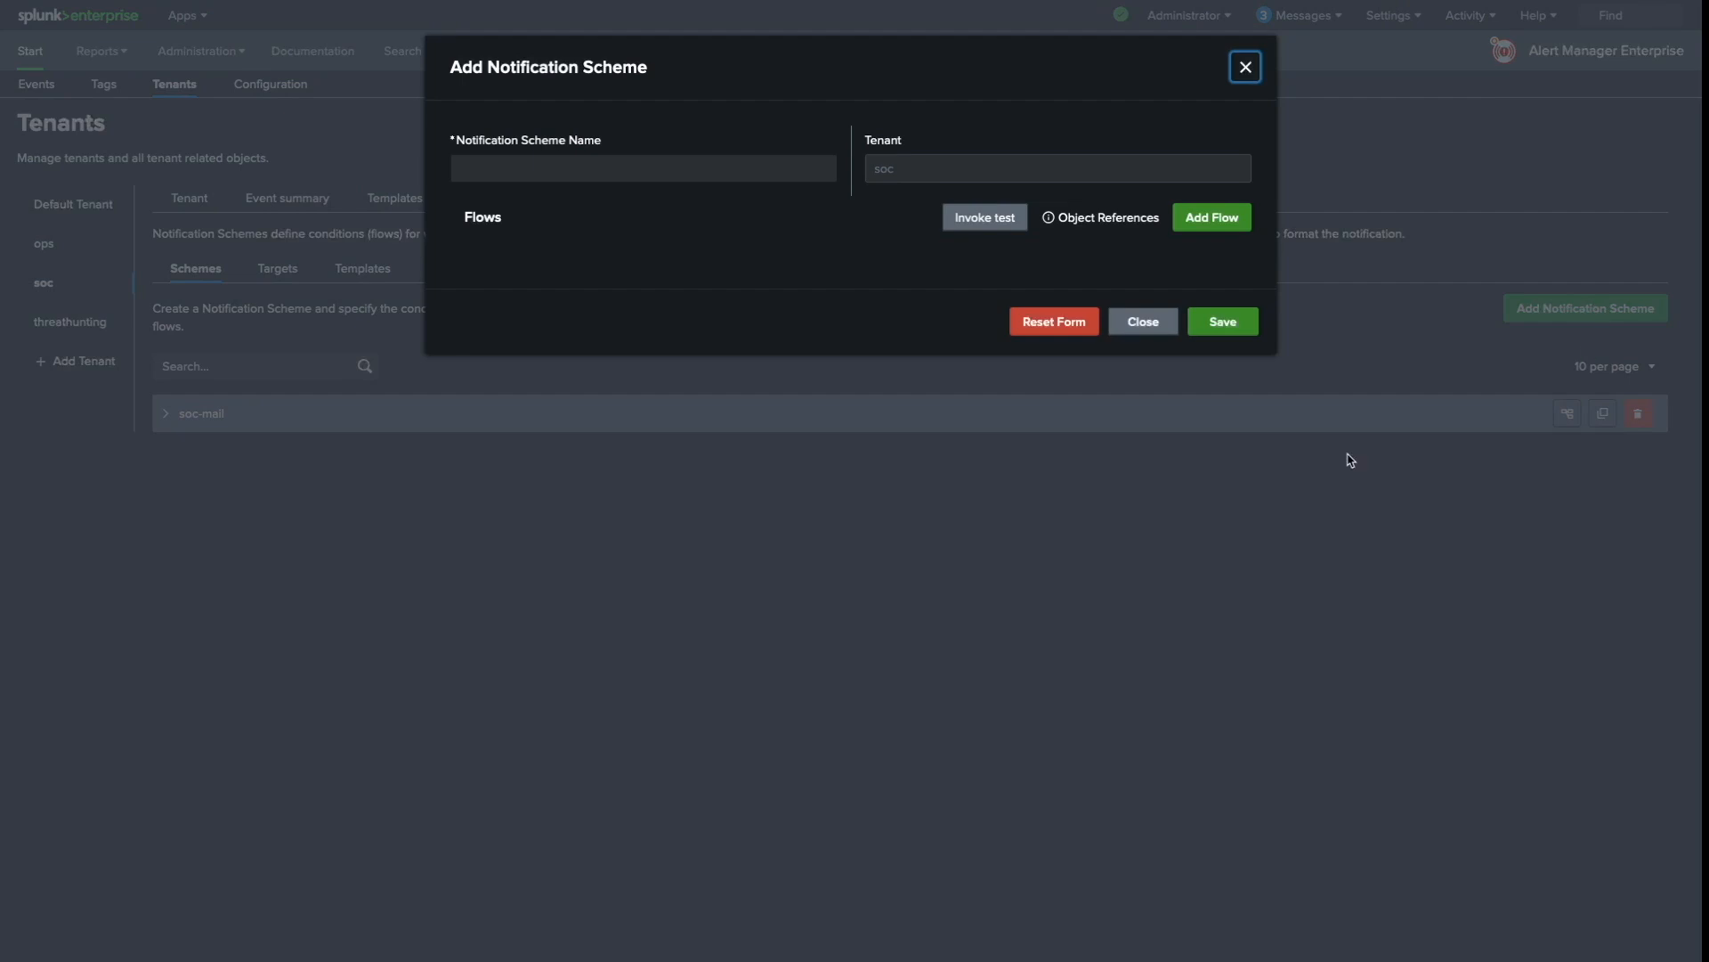
{"action": "left_click", "coordinate": [535, 169]}
{"action": "type", "text": "SLA Violation"}
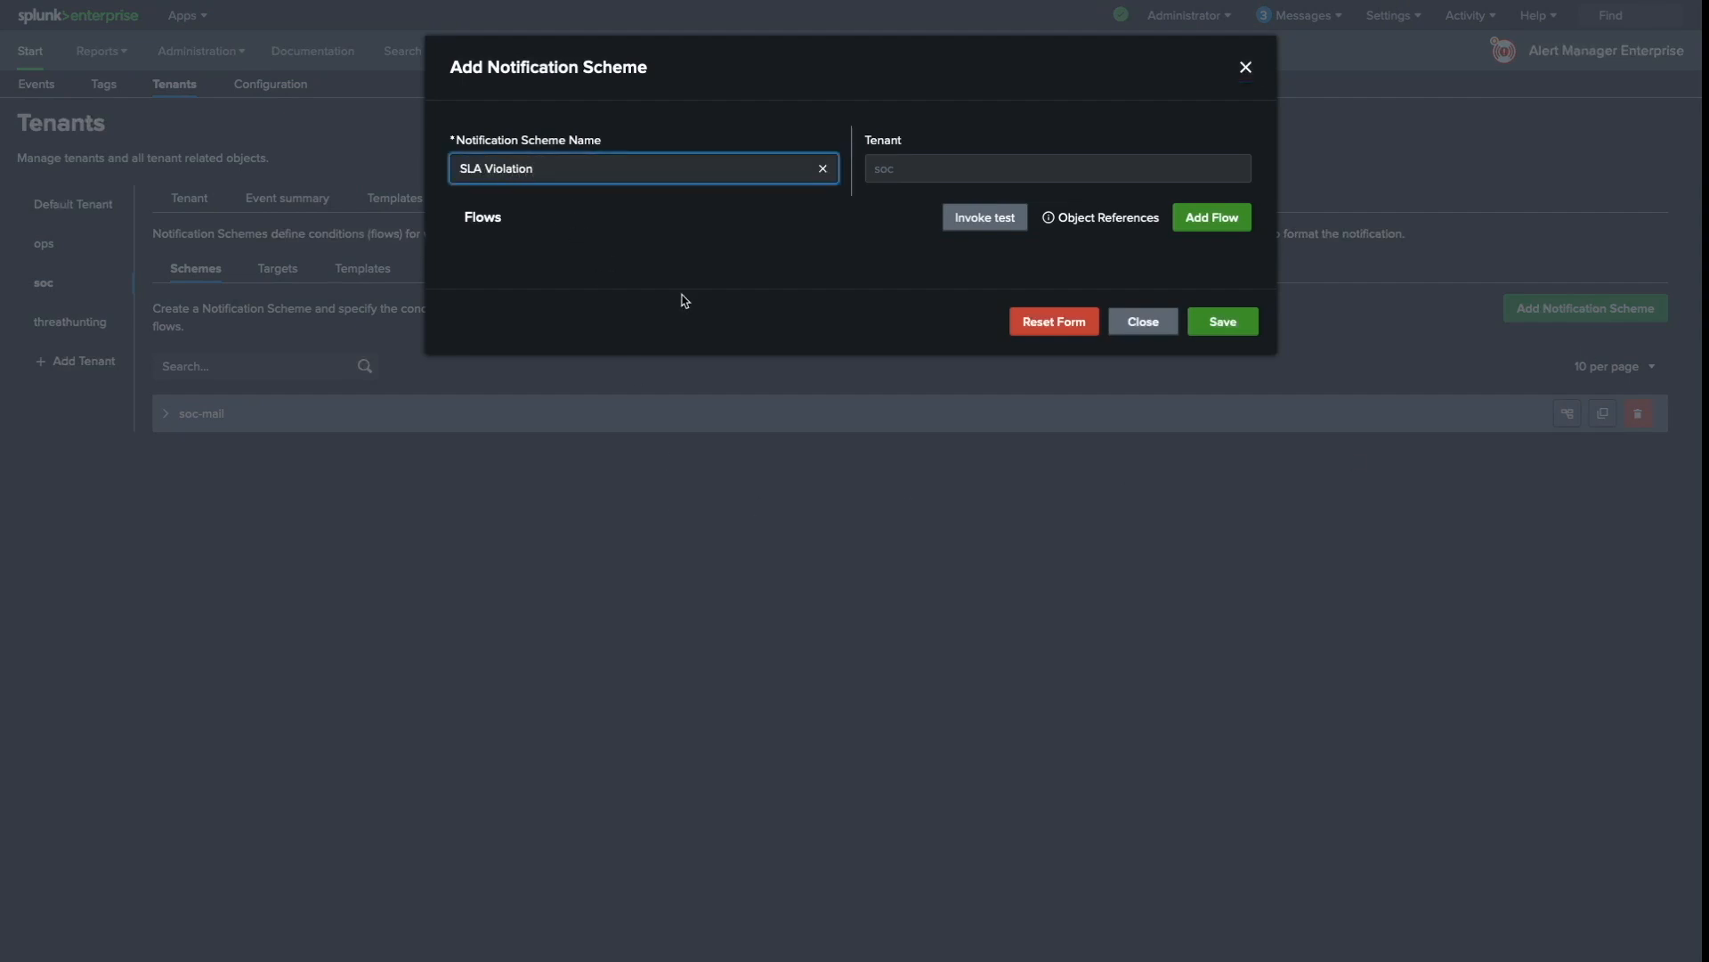
Step: Add a flow named "SLA Violated" that triggers on Event violated SLA
{"action": "left_click", "coordinate": [1212, 217]}
{"action": "triple_click", "coordinate": [610, 333]}
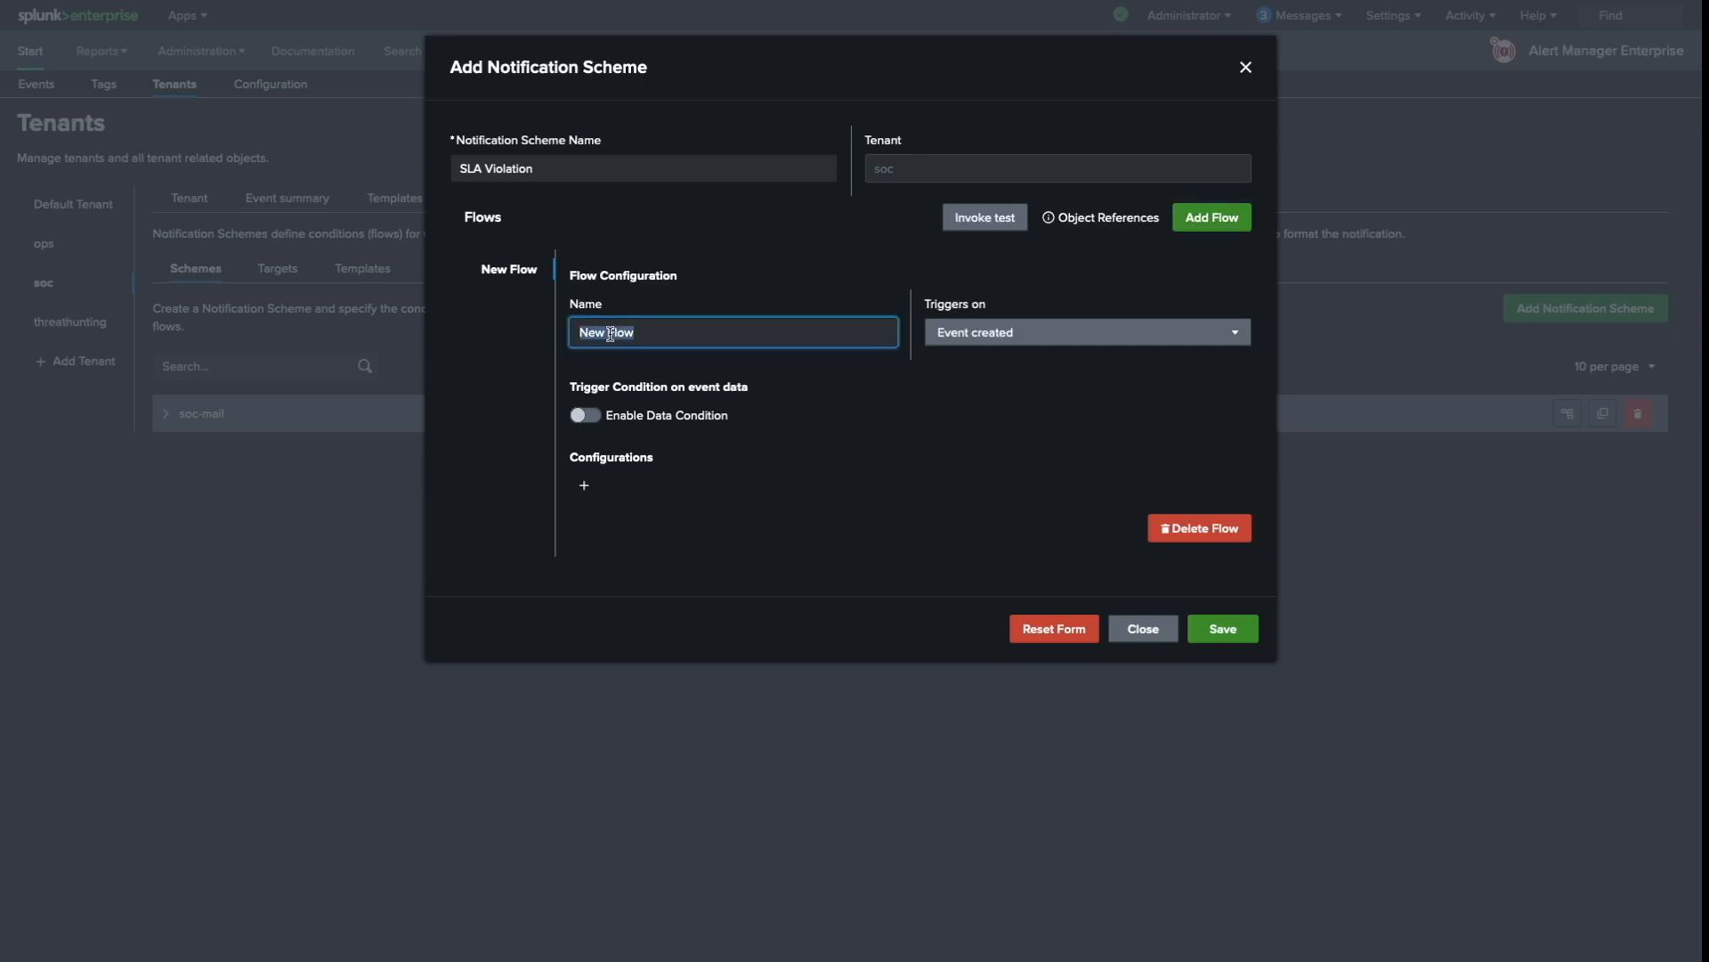
{"action": "type", "text": "SLA Violated"}
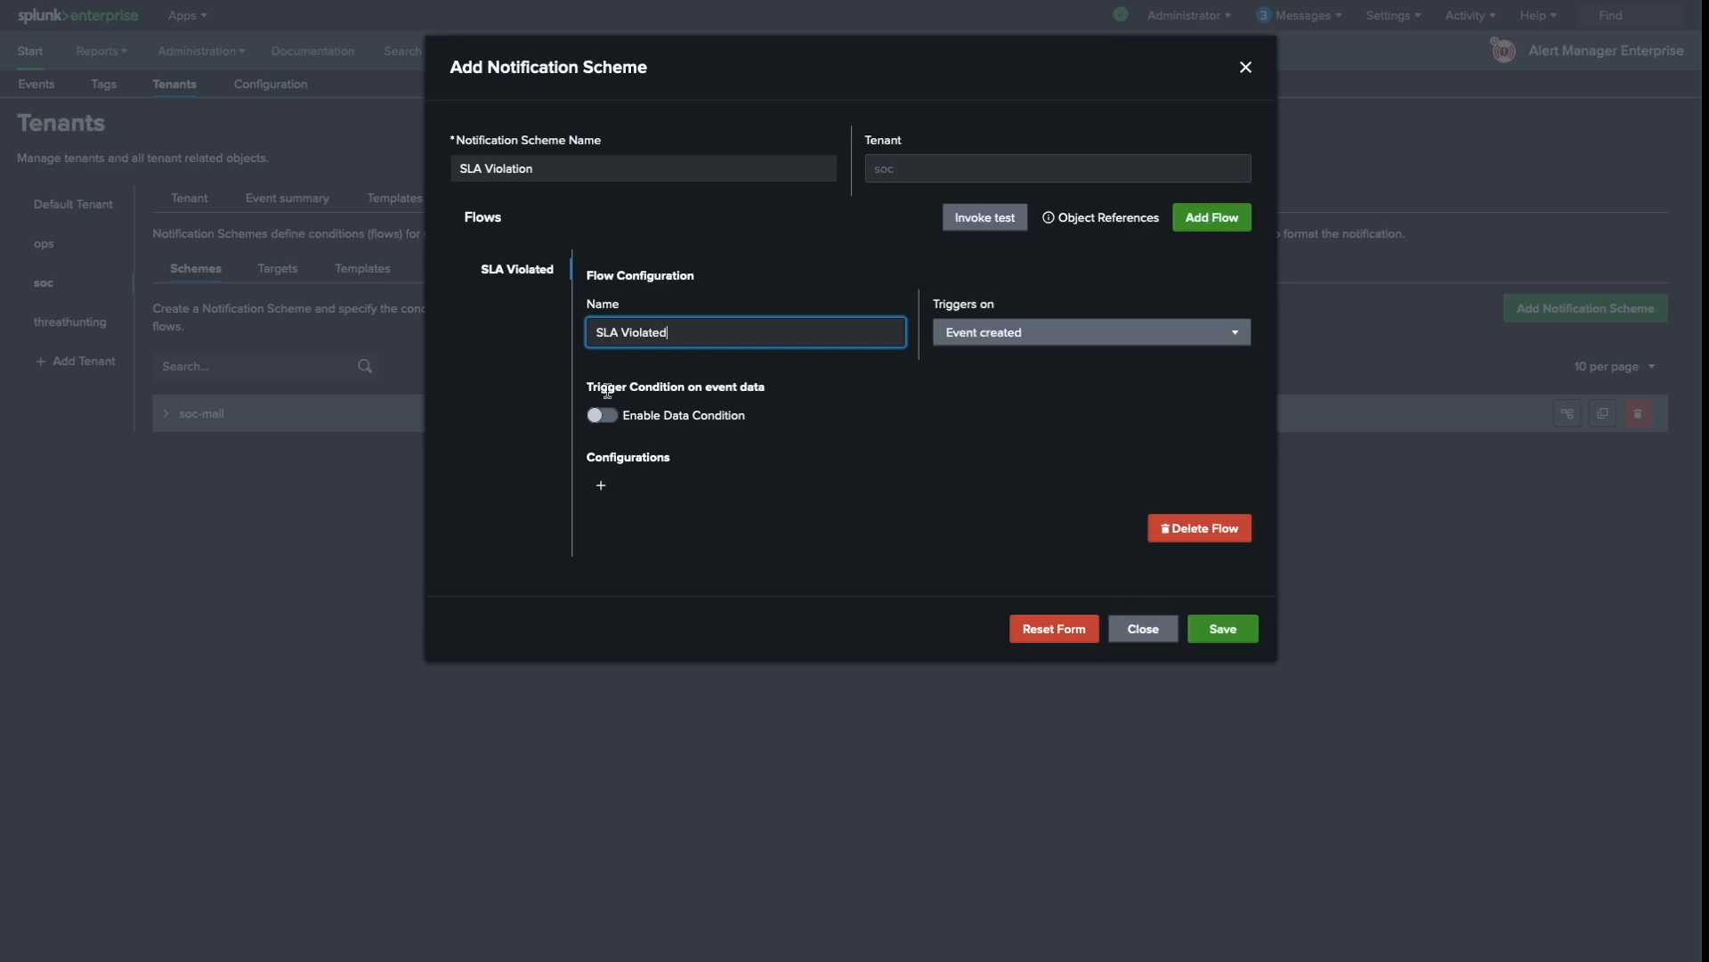
{"action": "left_click", "coordinate": [1072, 340]}
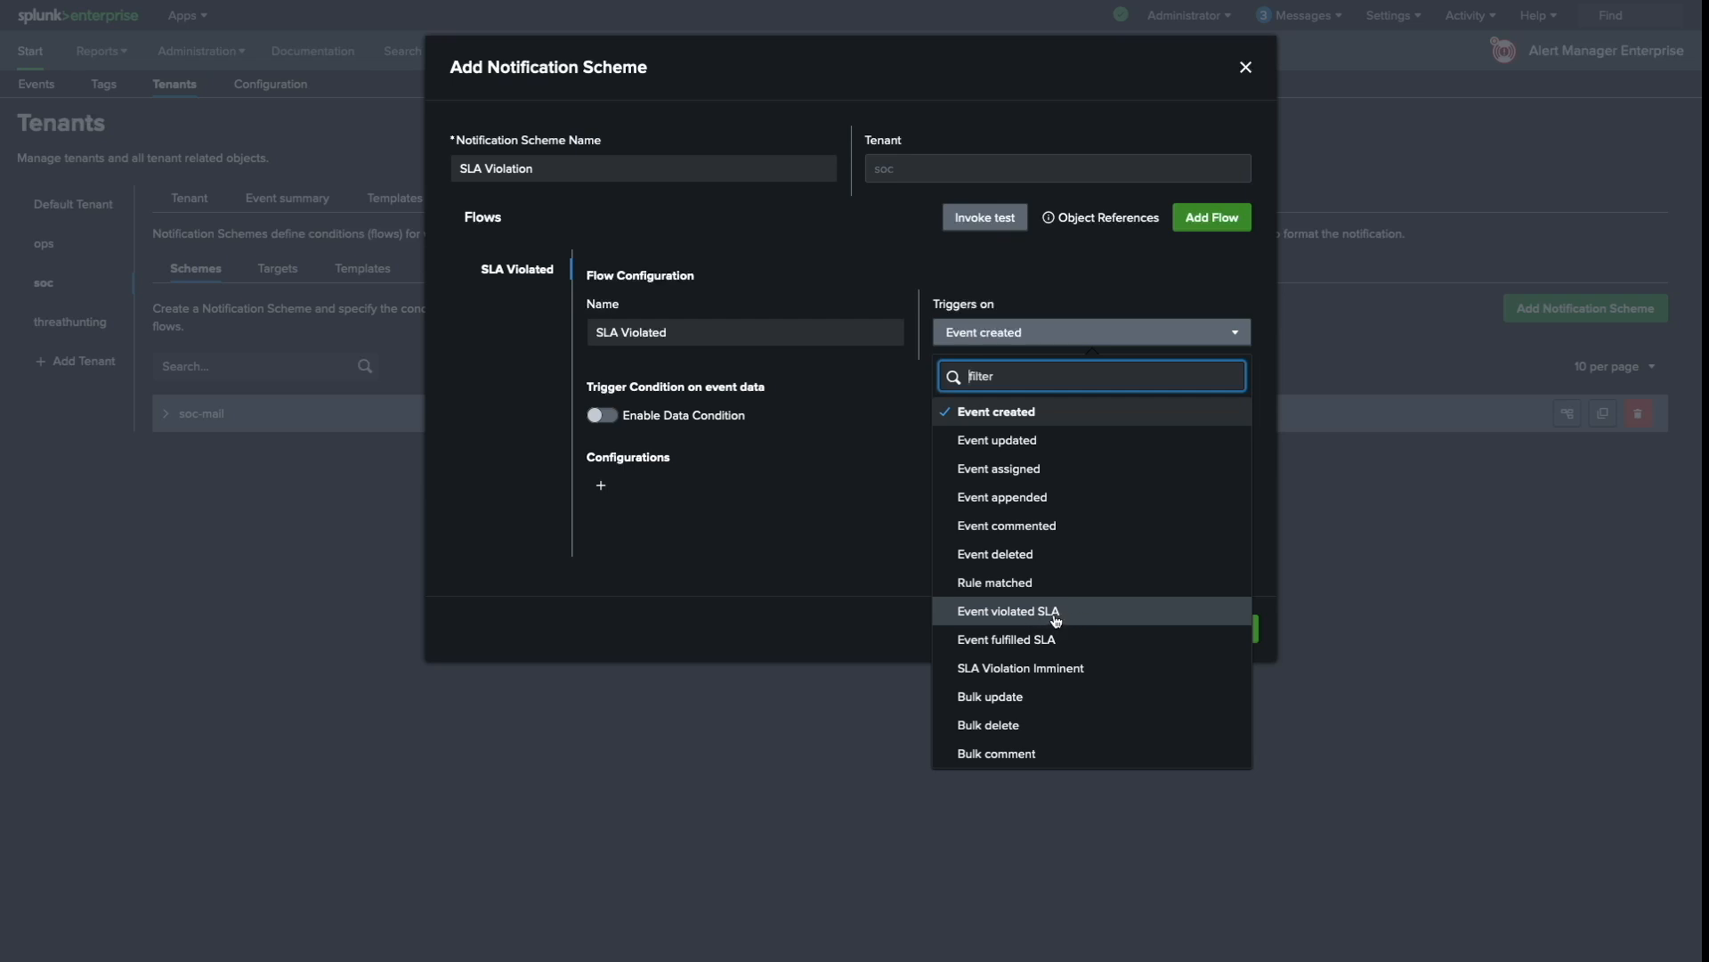
{"action": "left_click", "coordinate": [1056, 614]}
Step: Give the flow the soc-mail scheme's mail target with the [mail] SLA Violated template, and save the notification scheme
{"action": "left_click", "coordinate": [600, 556]}
{"action": "left_click", "coordinate": [645, 595]}
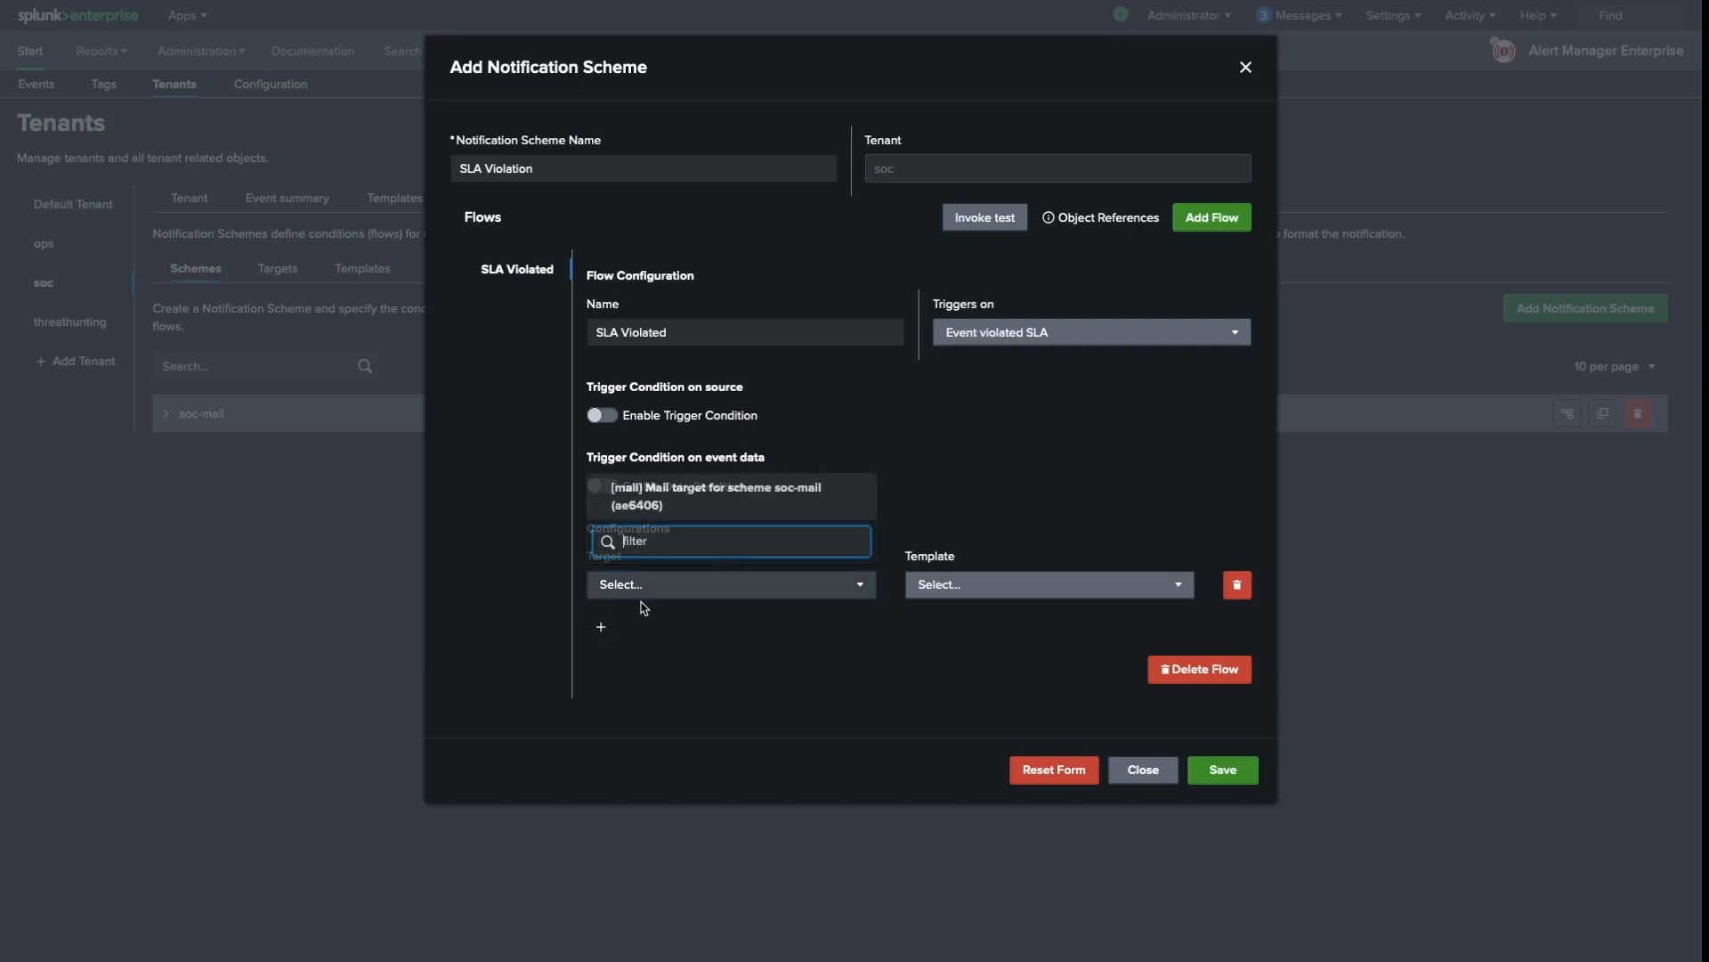
{"action": "left_click", "coordinate": [686, 495]}
{"action": "left_click", "coordinate": [980, 585]}
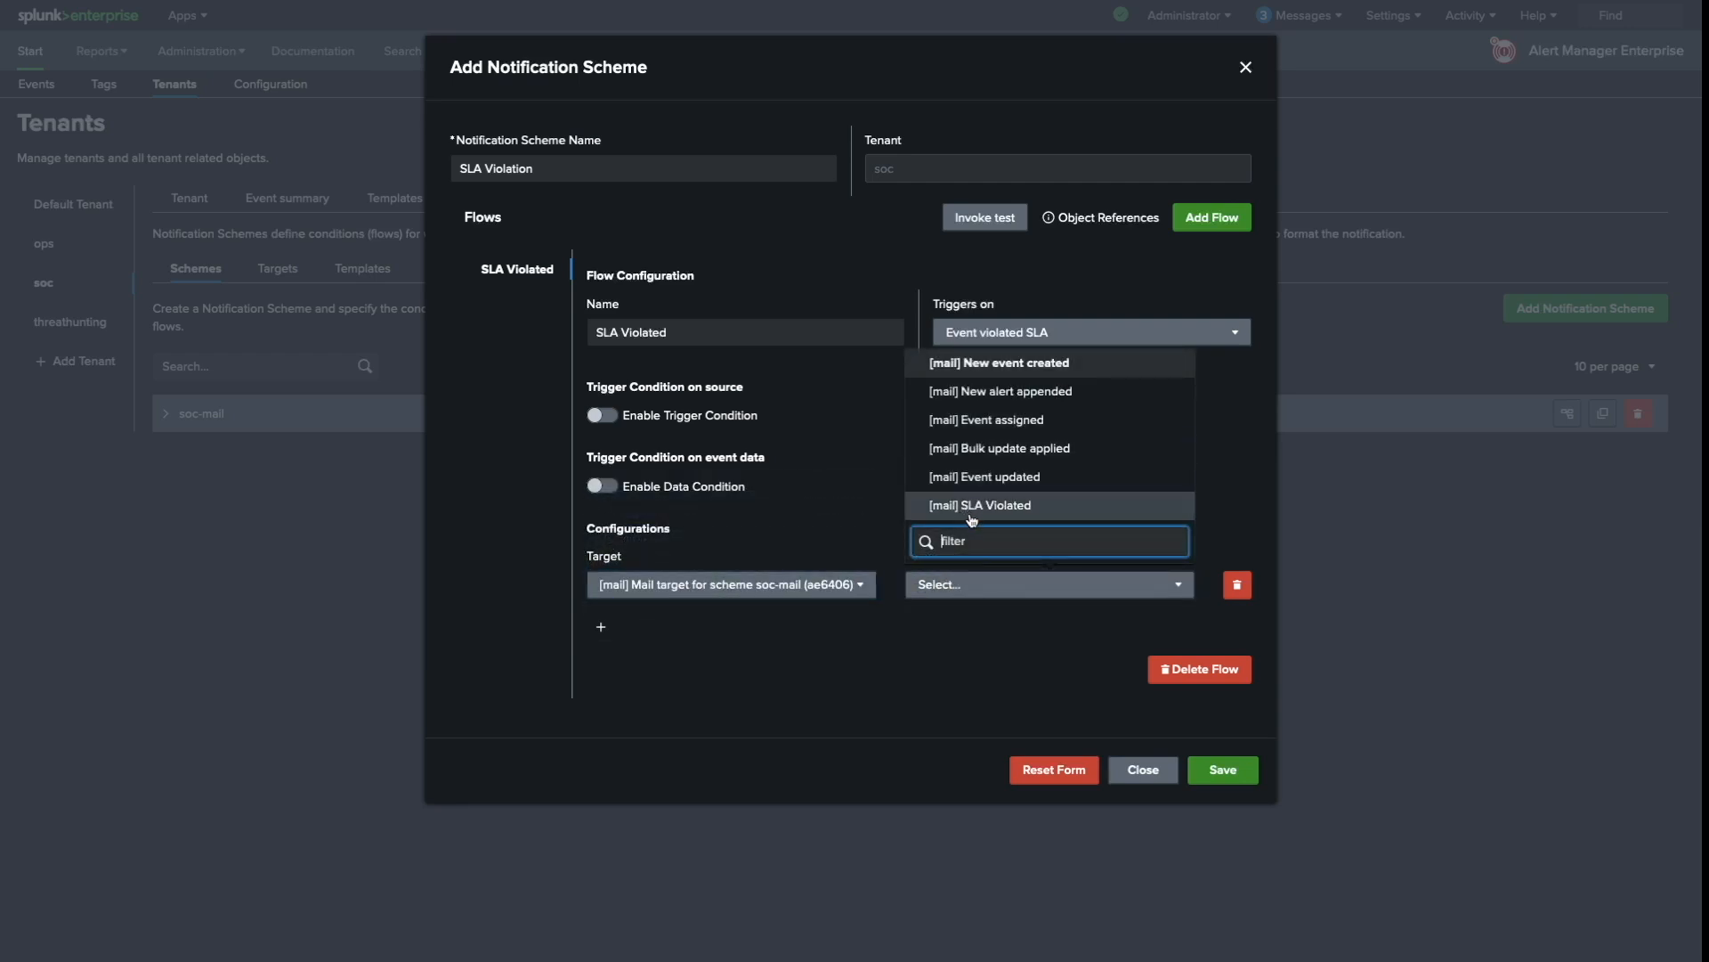
{"action": "left_click", "coordinate": [1014, 506]}
{"action": "left_click", "coordinate": [1224, 770]}
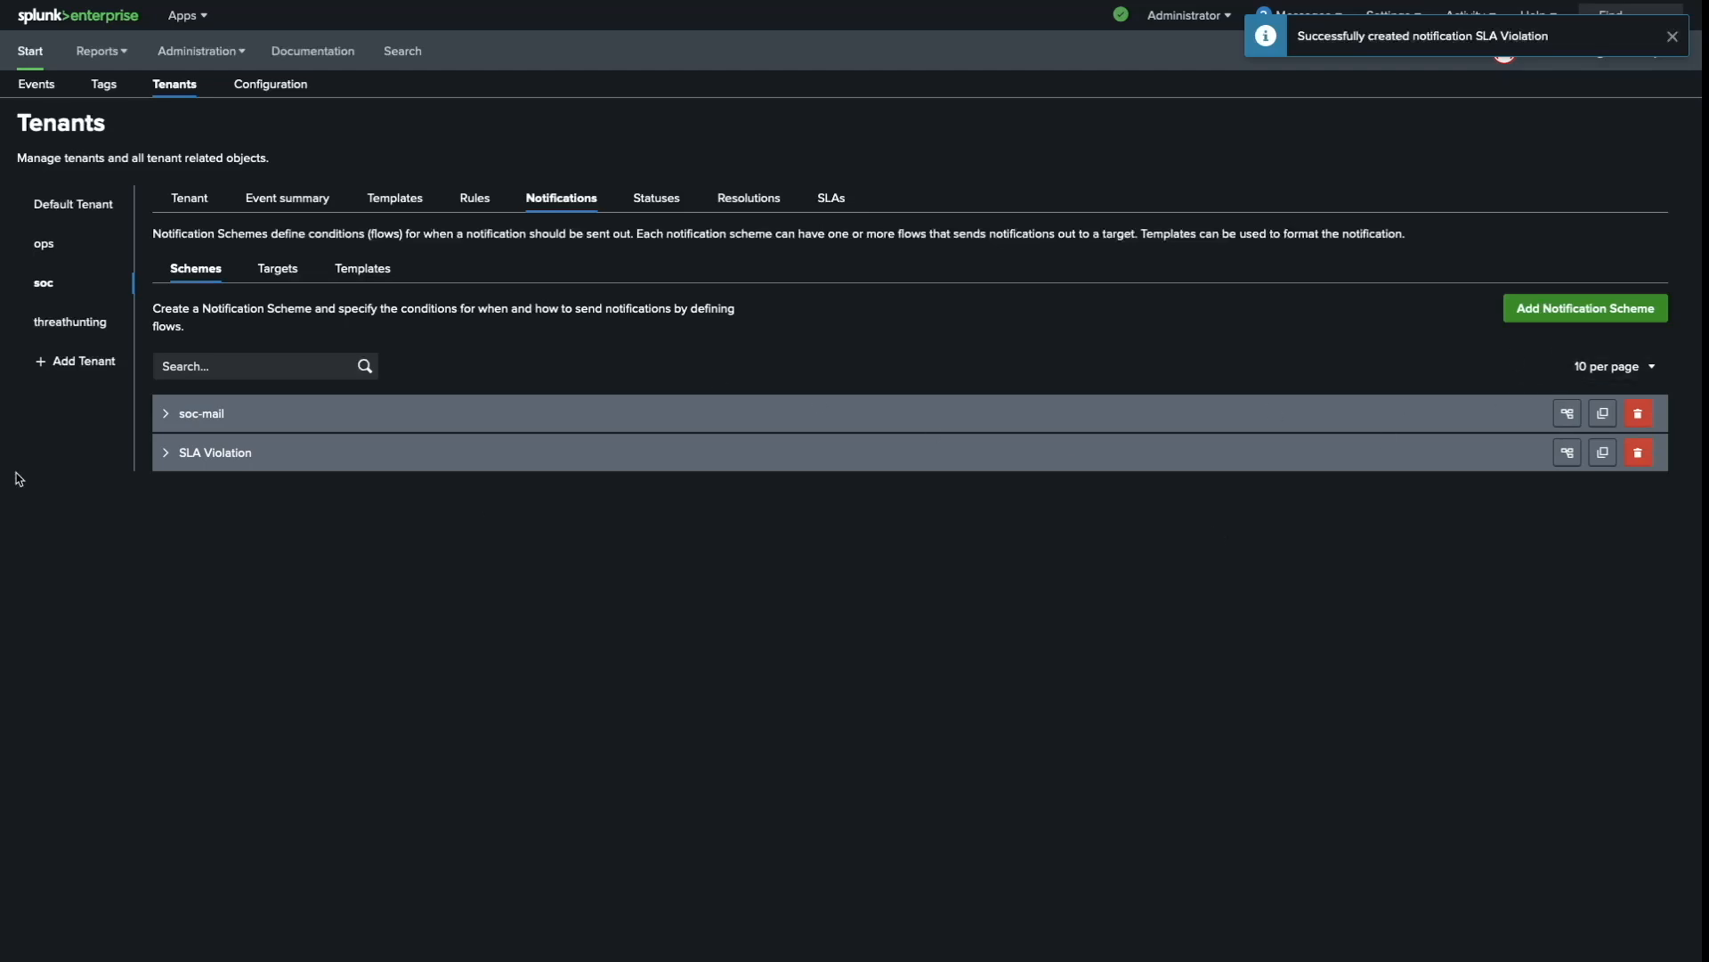
Step: Expand the SLA Violation notification scheme and review its flow settings
{"action": "left_click", "coordinate": [177, 460]}
{"action": "scroll", "coordinate": [222, 594], "scroll_direction": "down", "scroll_amount": 1}
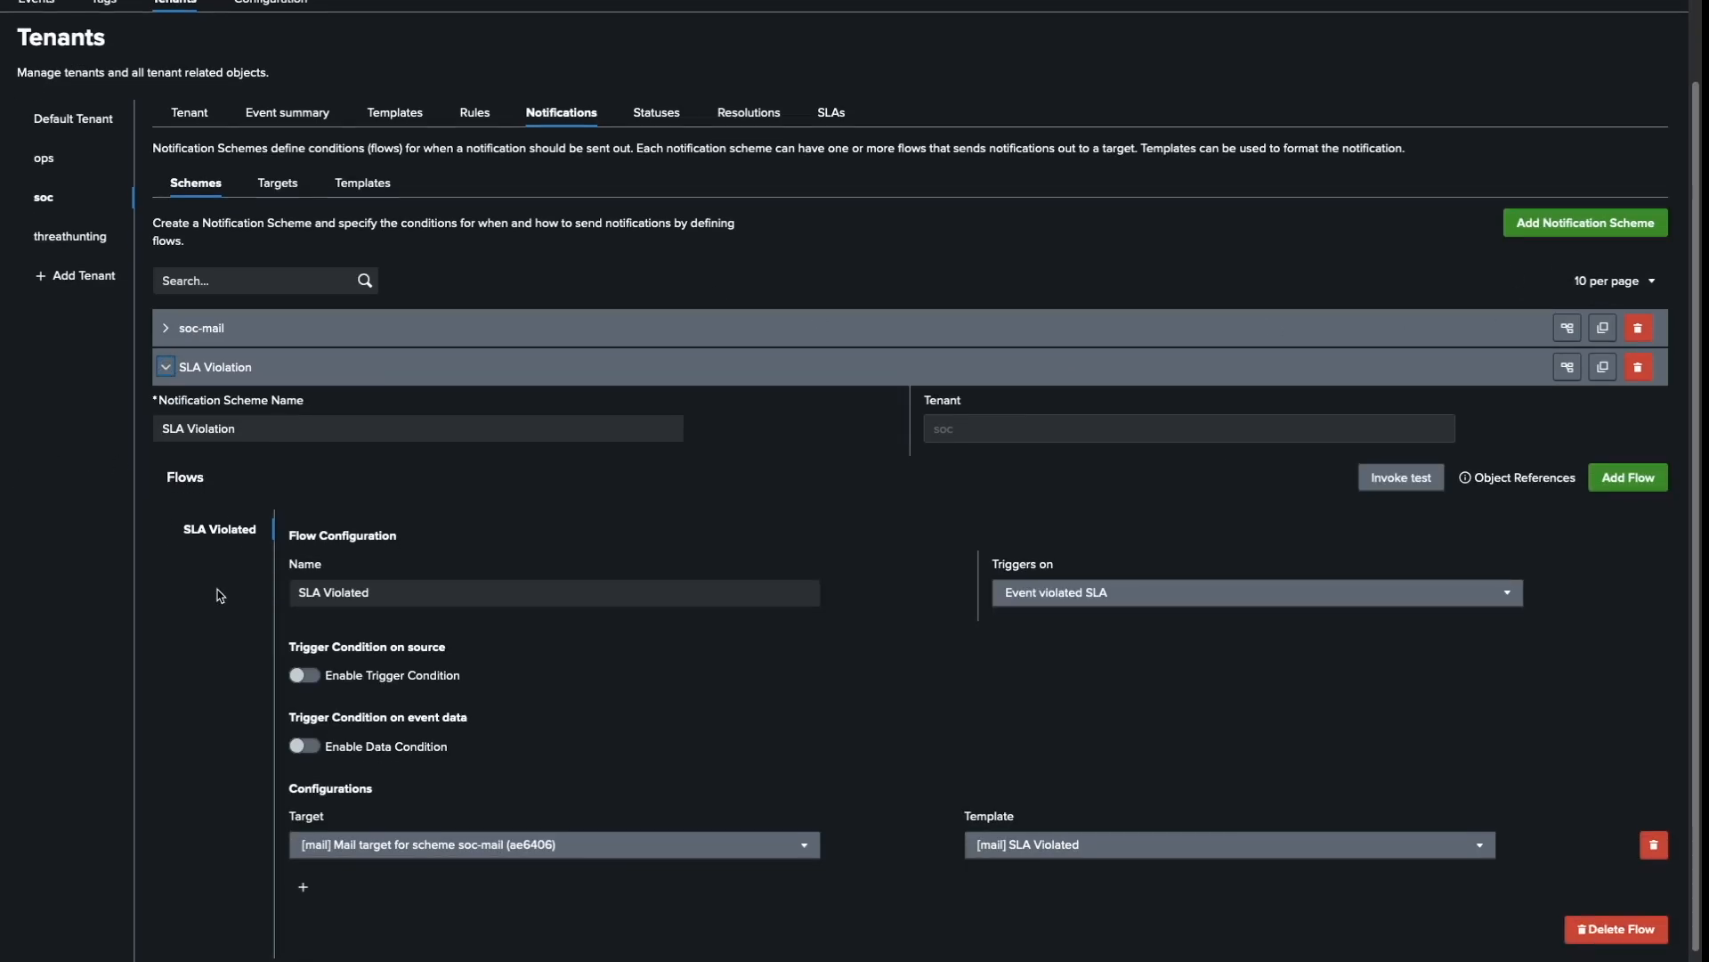
Step: In the soc tenant's Response Time SLA objective, add an update on violation that sets Urgency to high
{"action": "left_click", "coordinate": [831, 114]}
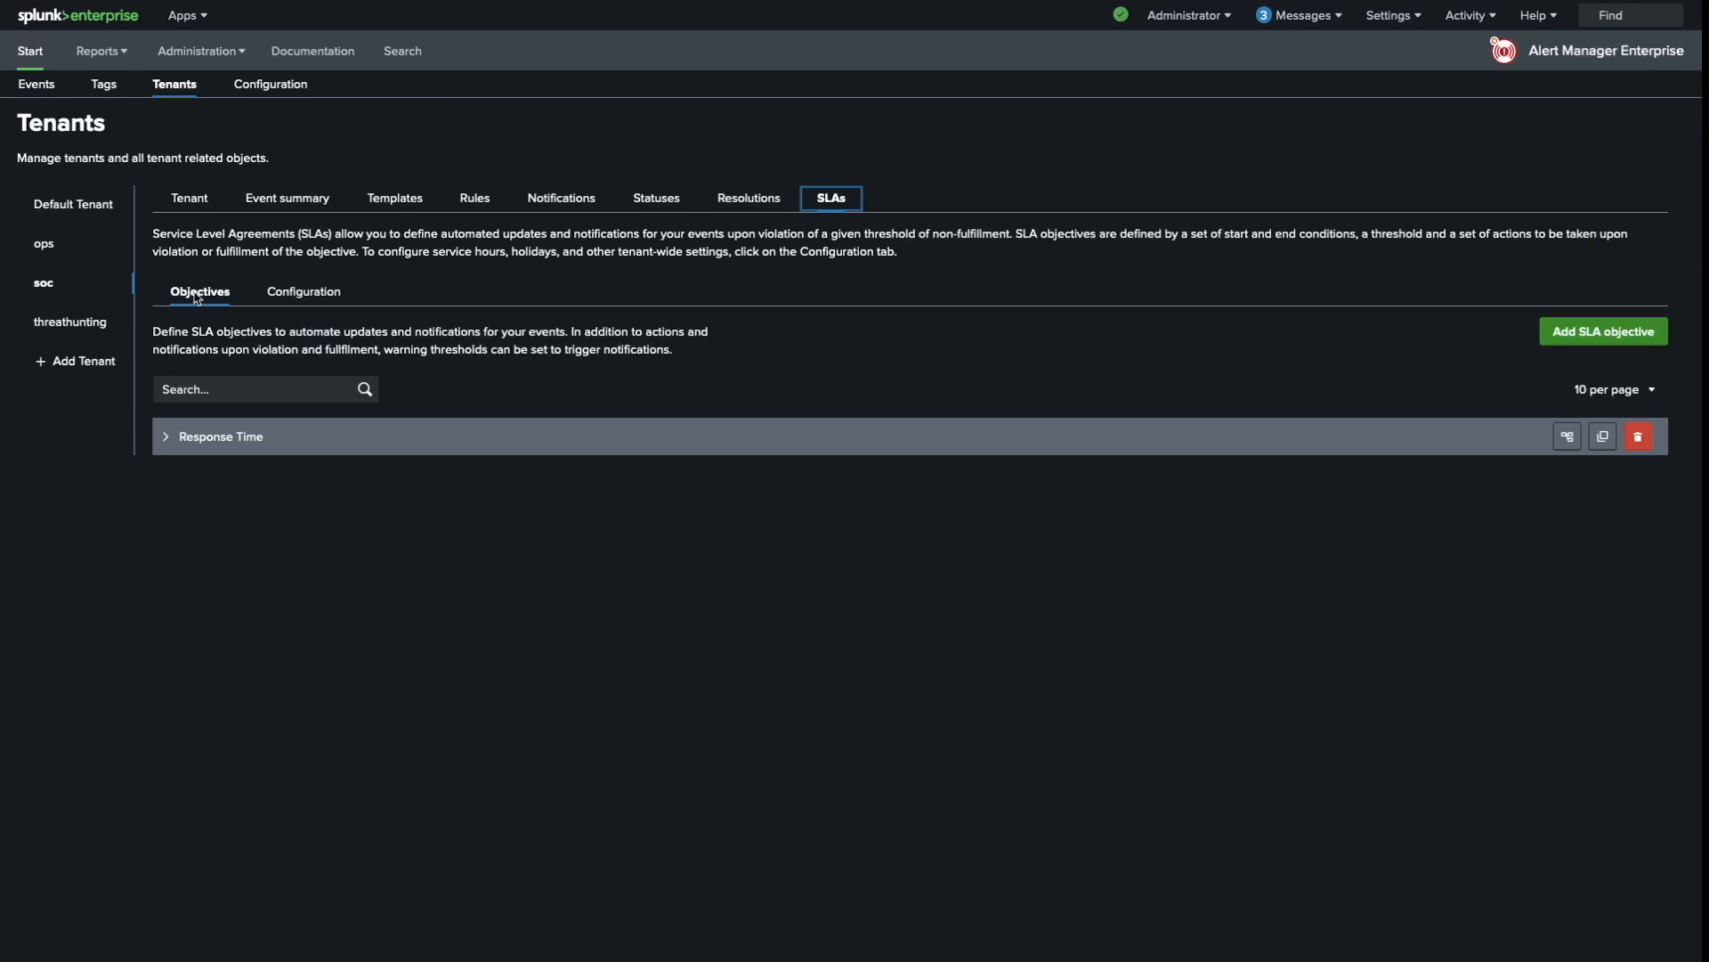
{"action": "left_click", "coordinate": [166, 437]}
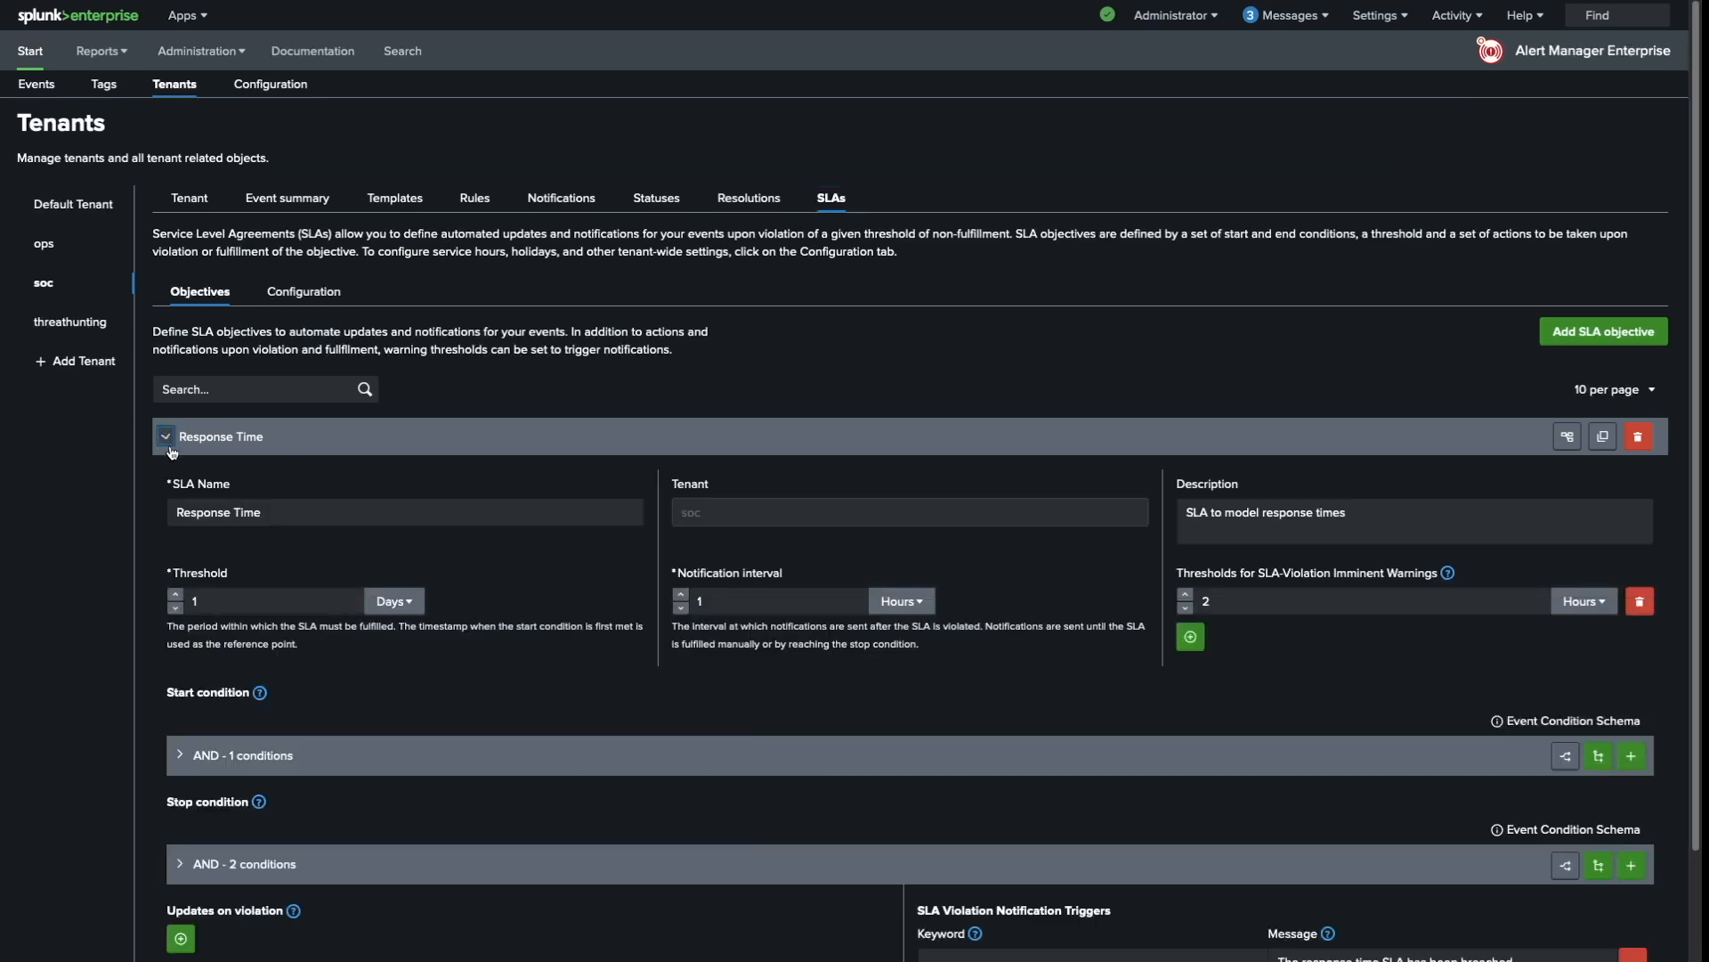
{"action": "scroll", "coordinate": [198, 572], "scroll_direction": "down", "scroll_amount": 2}
{"action": "left_click", "coordinate": [181, 724]}
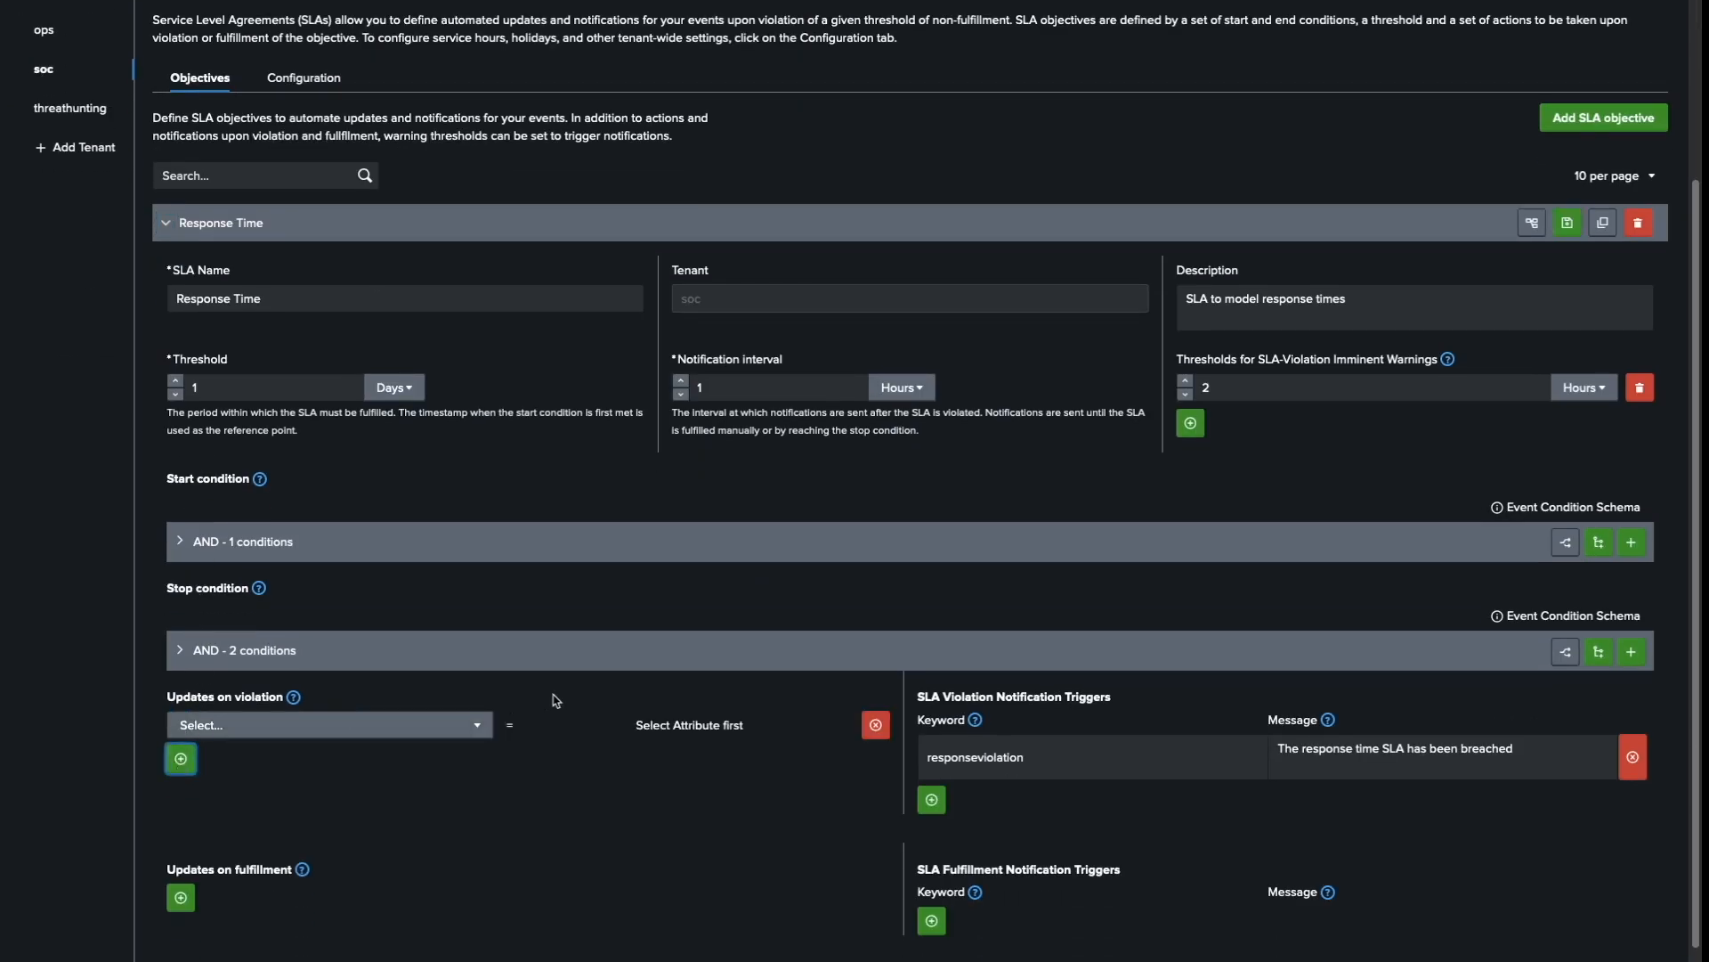
{"action": "scroll", "coordinate": [512, 694], "scroll_direction": "down", "scroll_amount": 1}
{"action": "left_click", "coordinate": [472, 708]}
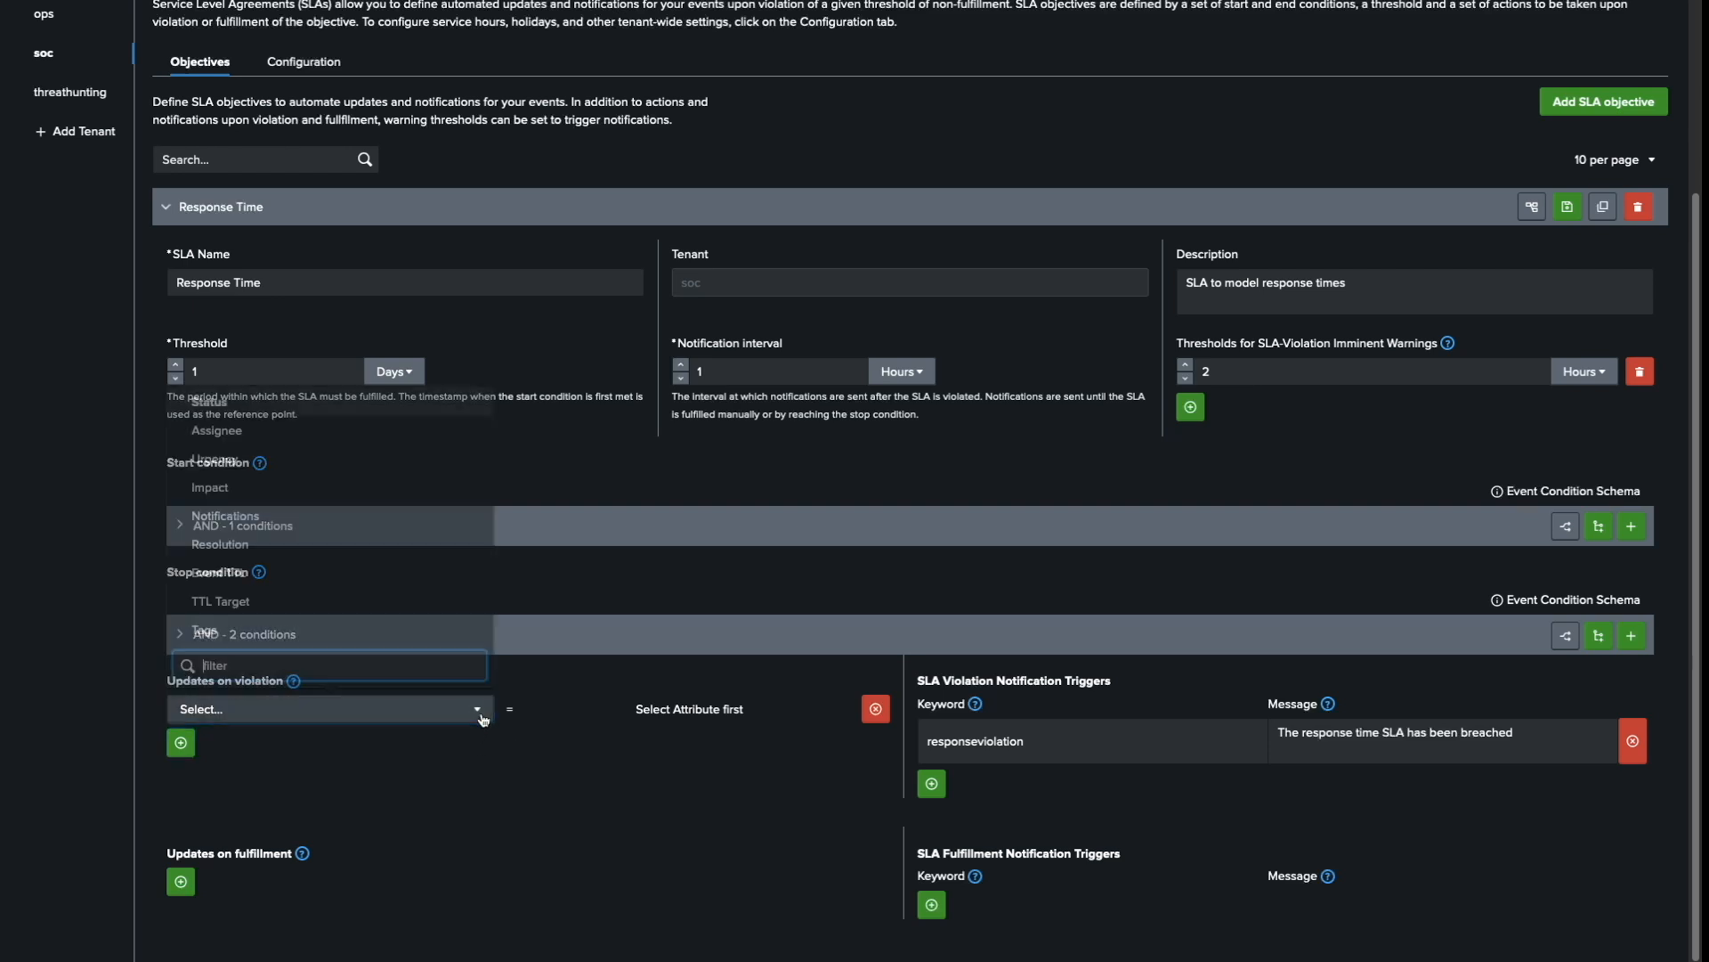
{"action": "left_click", "coordinate": [294, 458]}
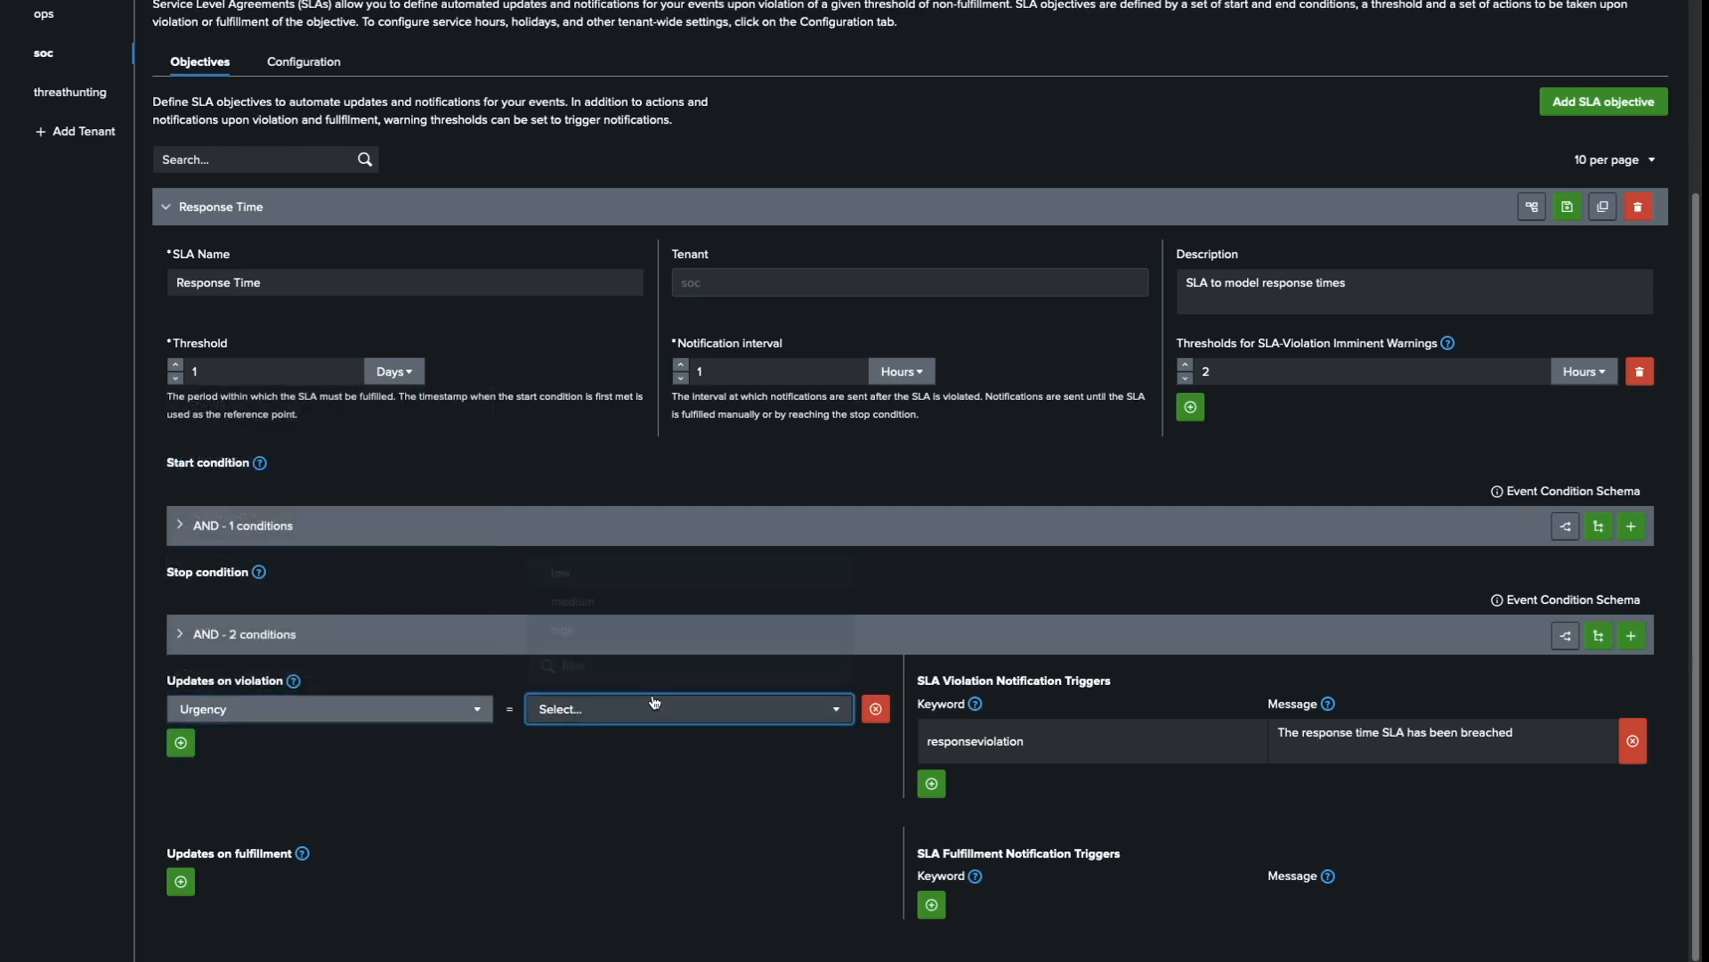
{"action": "left_click", "coordinate": [543, 709]}
{"action": "left_click", "coordinate": [592, 637]}
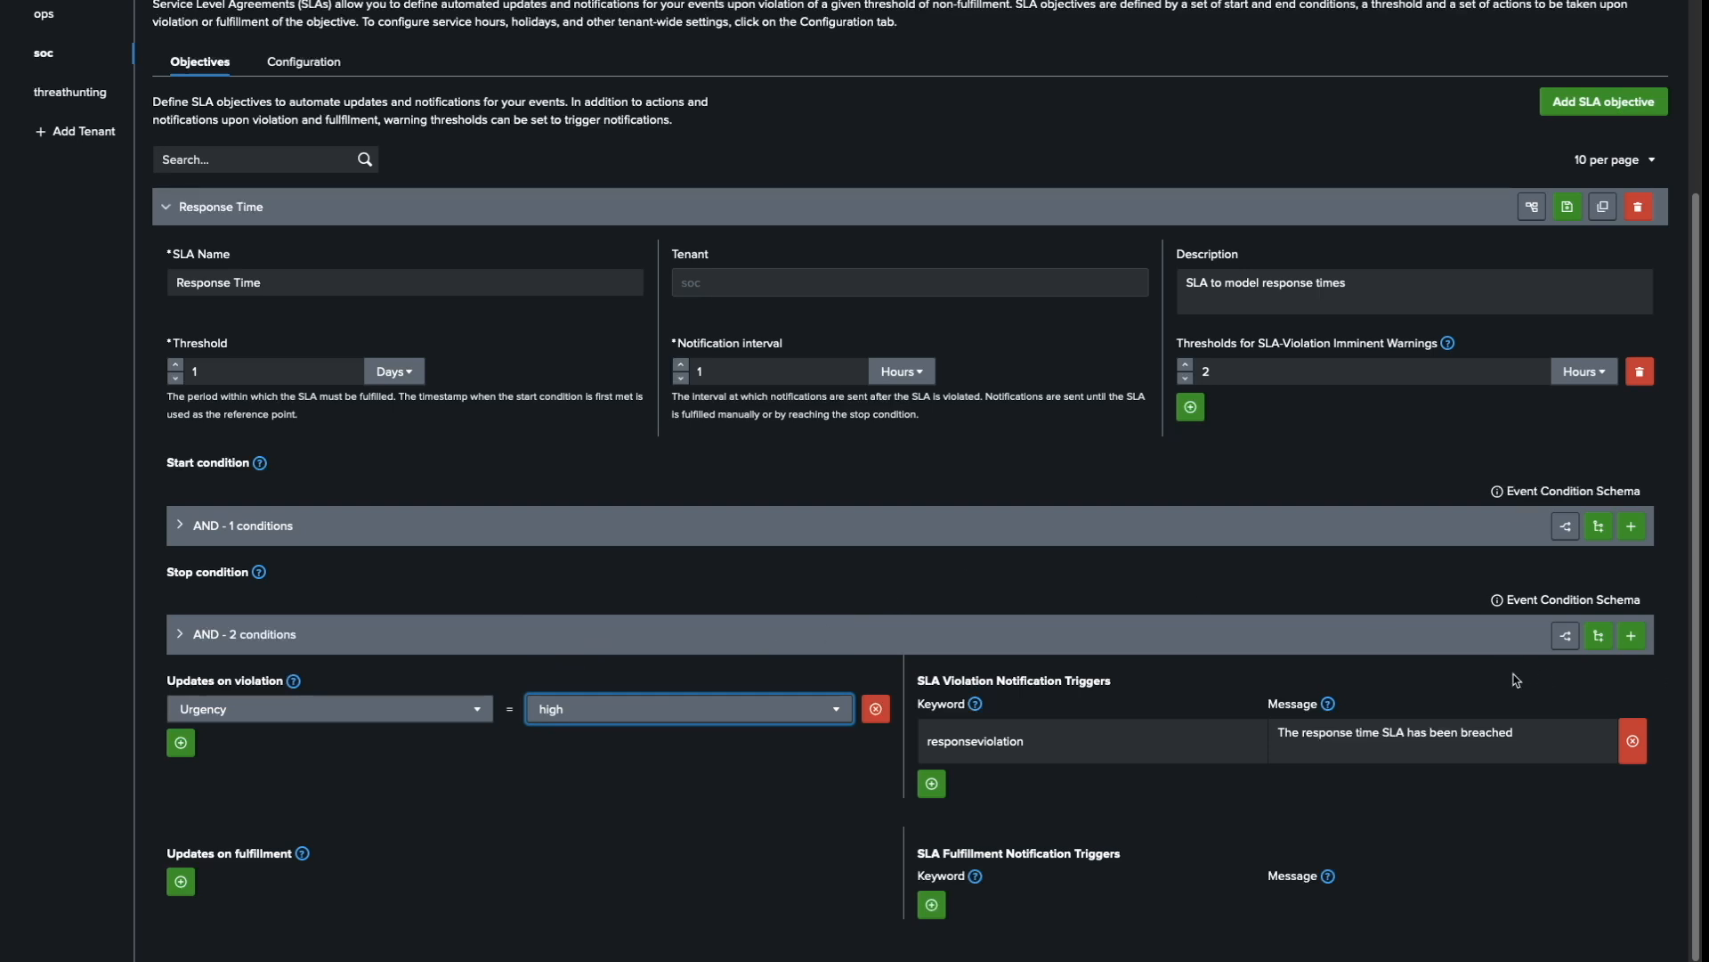
{"action": "scroll", "coordinate": [1373, 664], "scroll_direction": "up", "scroll_amount": 1}
{"action": "scroll", "coordinate": [1374, 664], "scroll_direction": "up", "scroll_amount": 1}
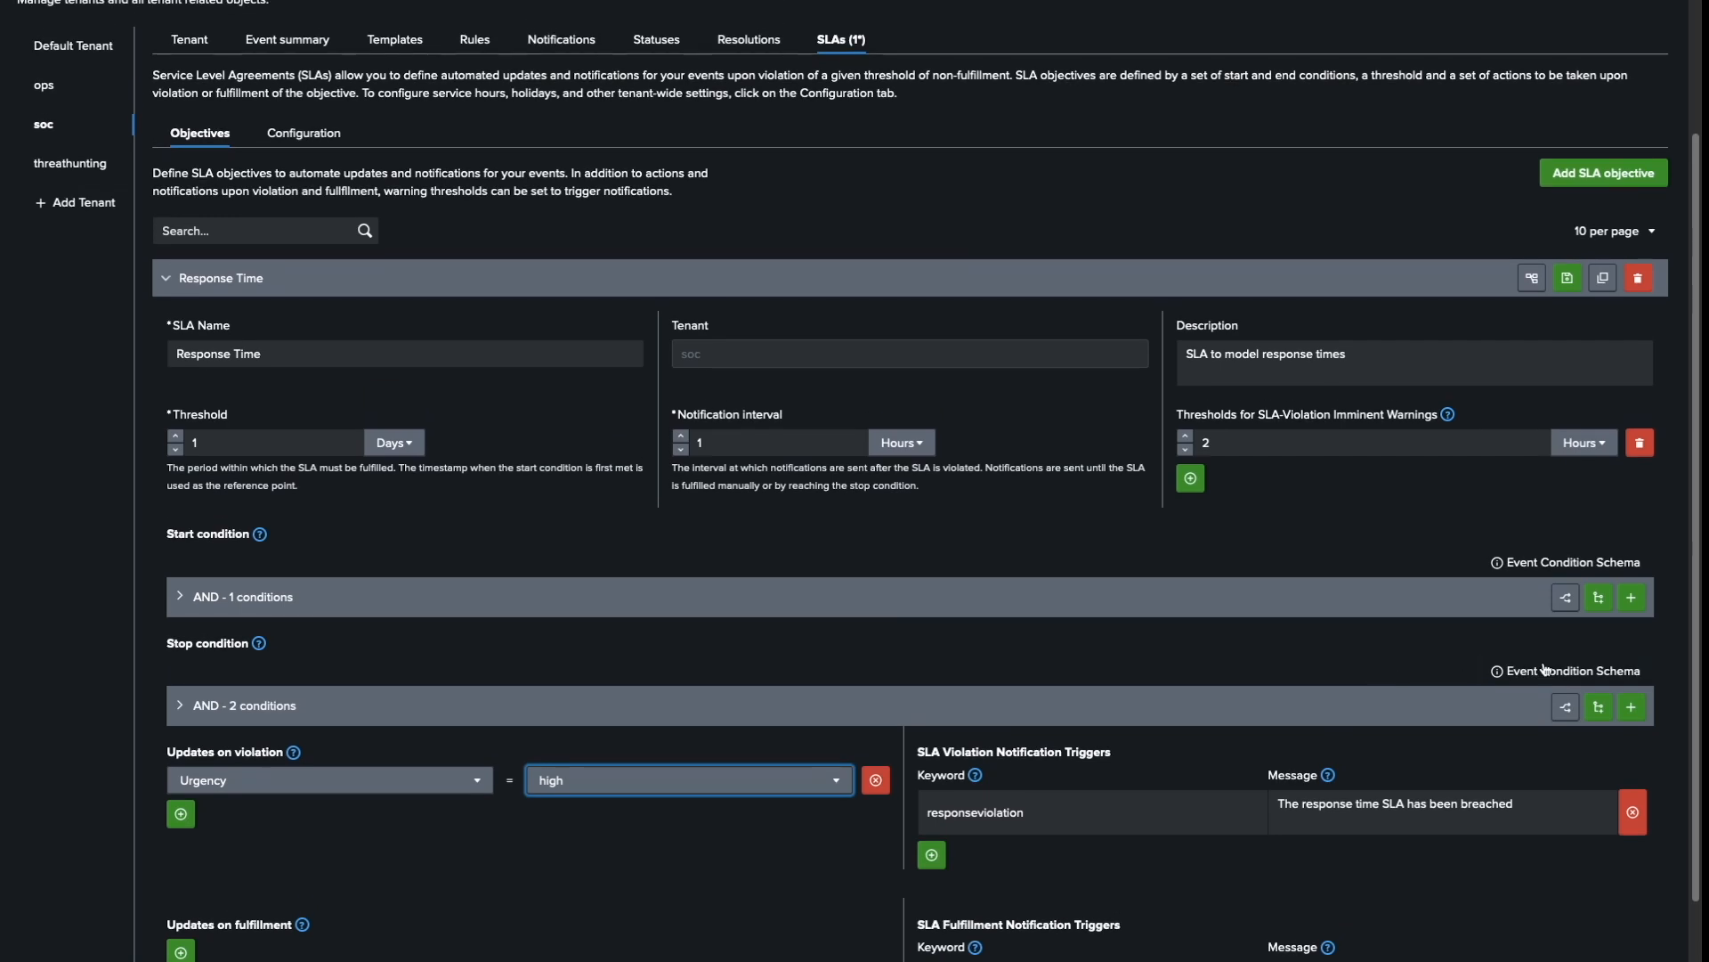
{"action": "scroll", "coordinate": [854, 480], "scroll_direction": "down", "scroll_amount": 1}
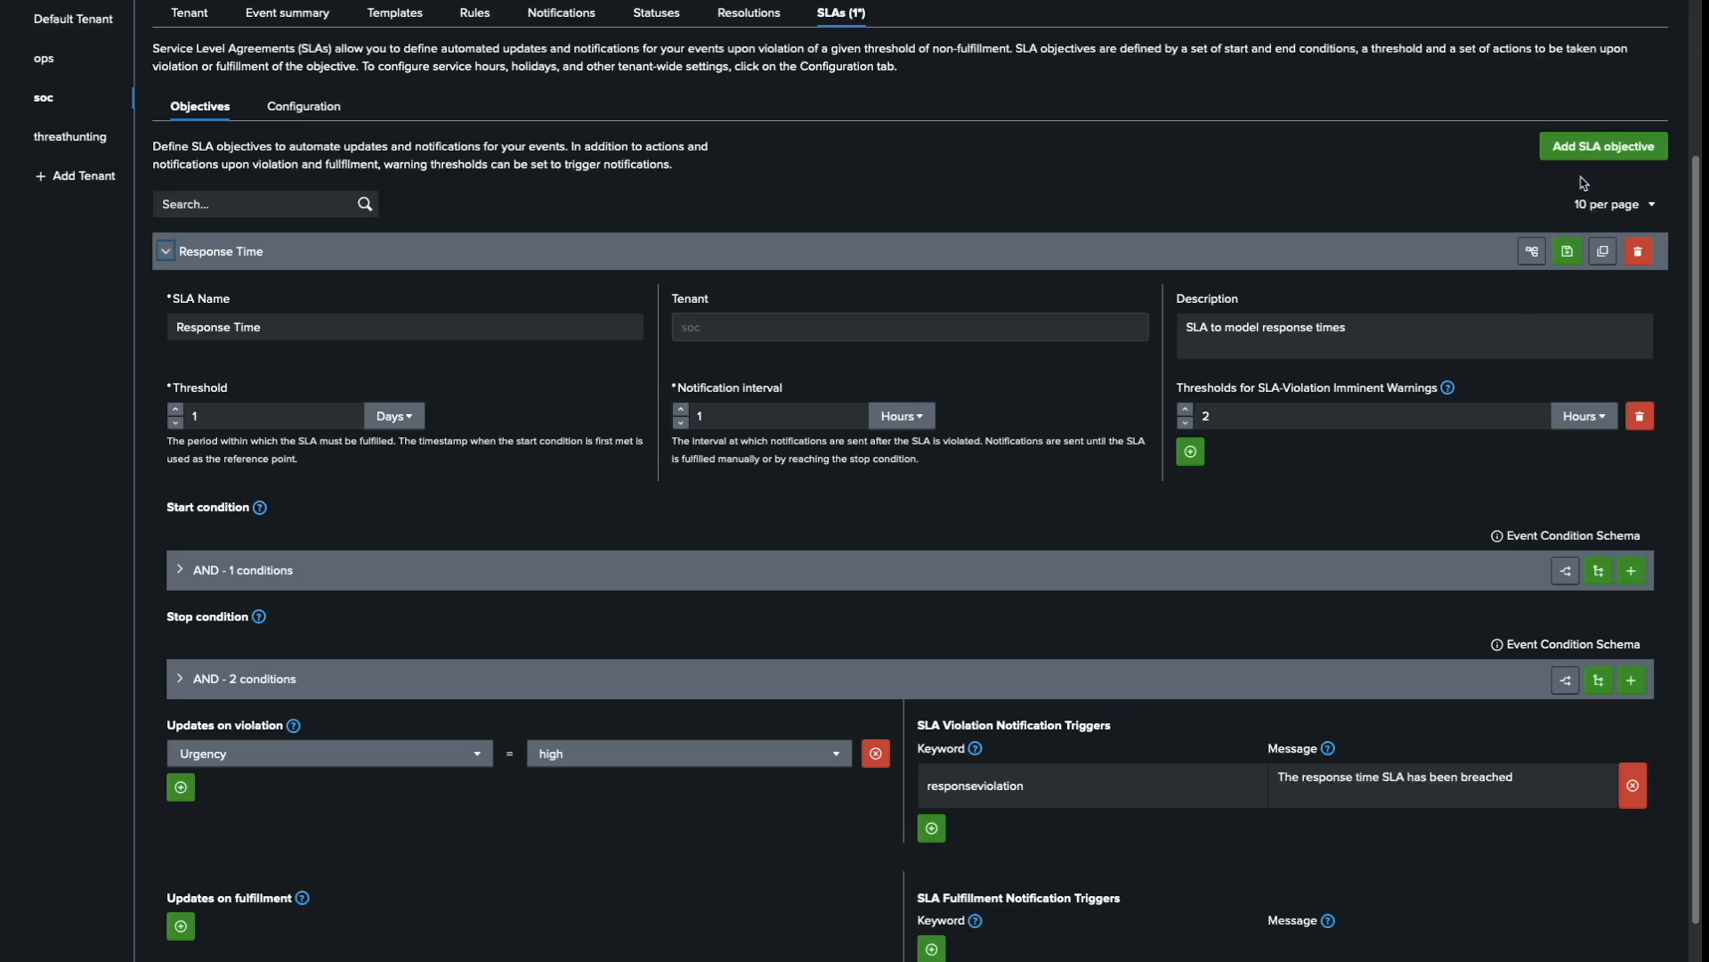
Step: Start a new SLA objective named "Time to resolve", described as "SLA to model the time to resolution", with a threshold of 2 days
{"action": "left_click", "coordinate": [1586, 148]}
{"action": "left_click", "coordinate": [561, 179]}
{"action": "type", "text": "Time to"}
{"action": "left_click", "coordinate": [1056, 190]}
{"action": "type", "text": "SLA to model the time to"}
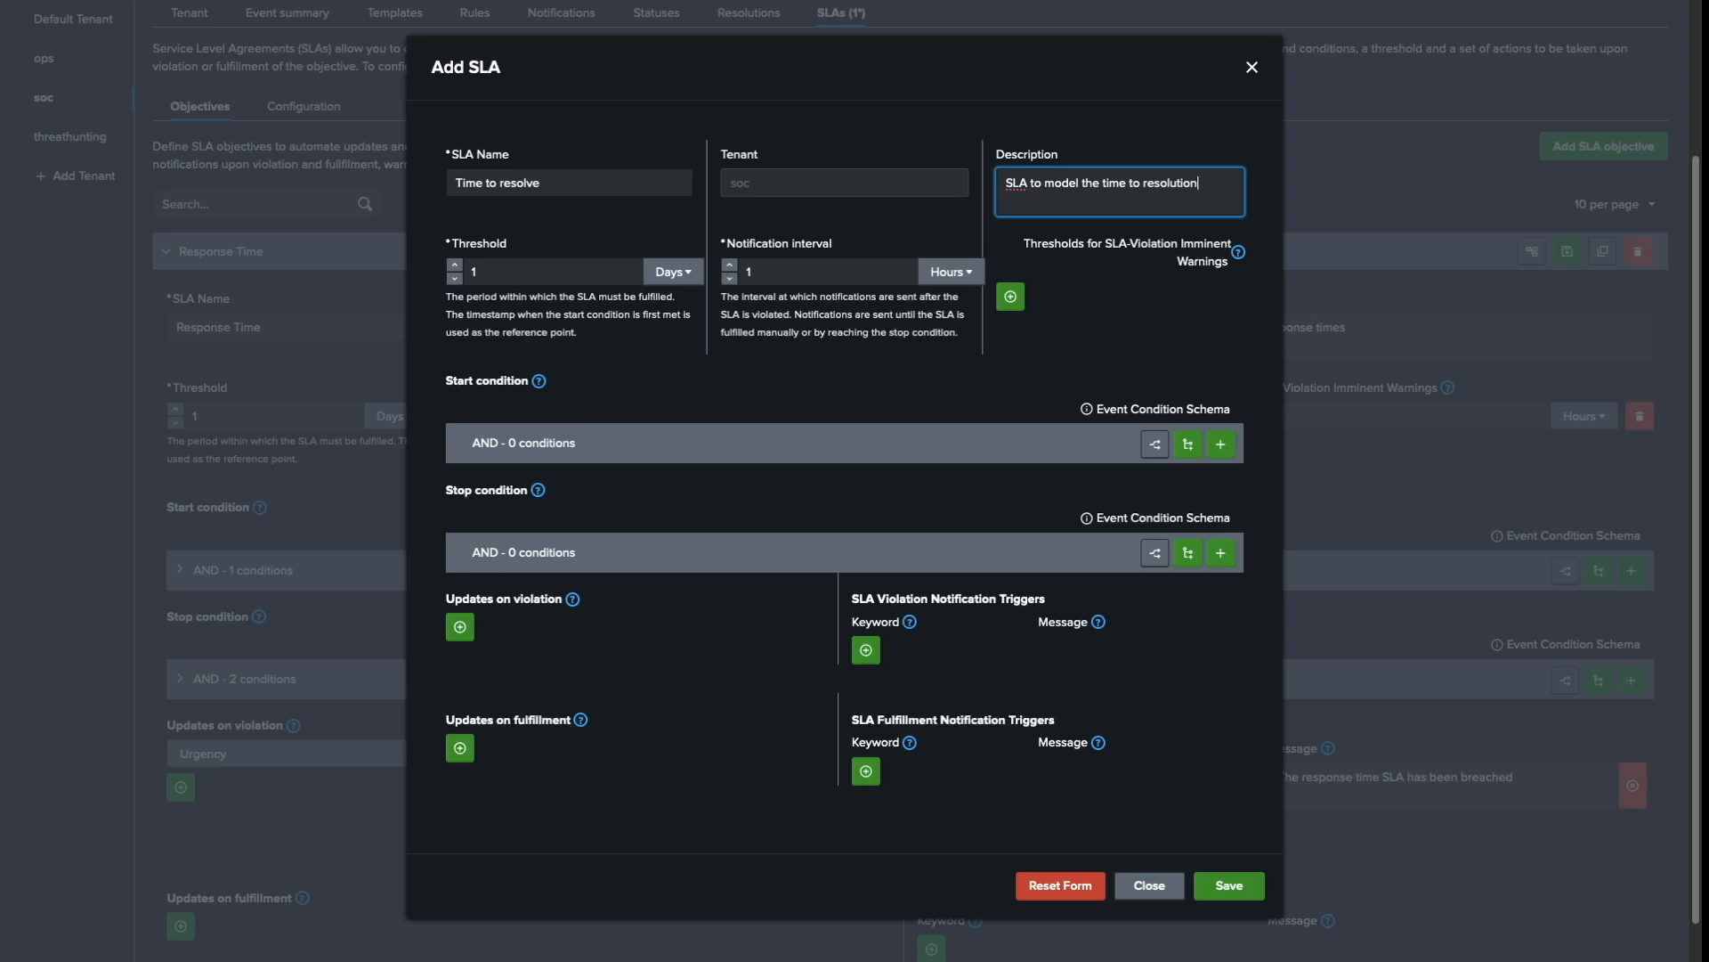
{"action": "left_click", "coordinate": [478, 272]}
{"action": "type", "text": "2"}
Step: Add a start condition to the new SLA requiring ame.event_title to equal *SLA*
{"action": "left_click", "coordinate": [1221, 443]}
{"action": "left_click", "coordinate": [577, 479]}
{"action": "type", "text": "ame.event"}
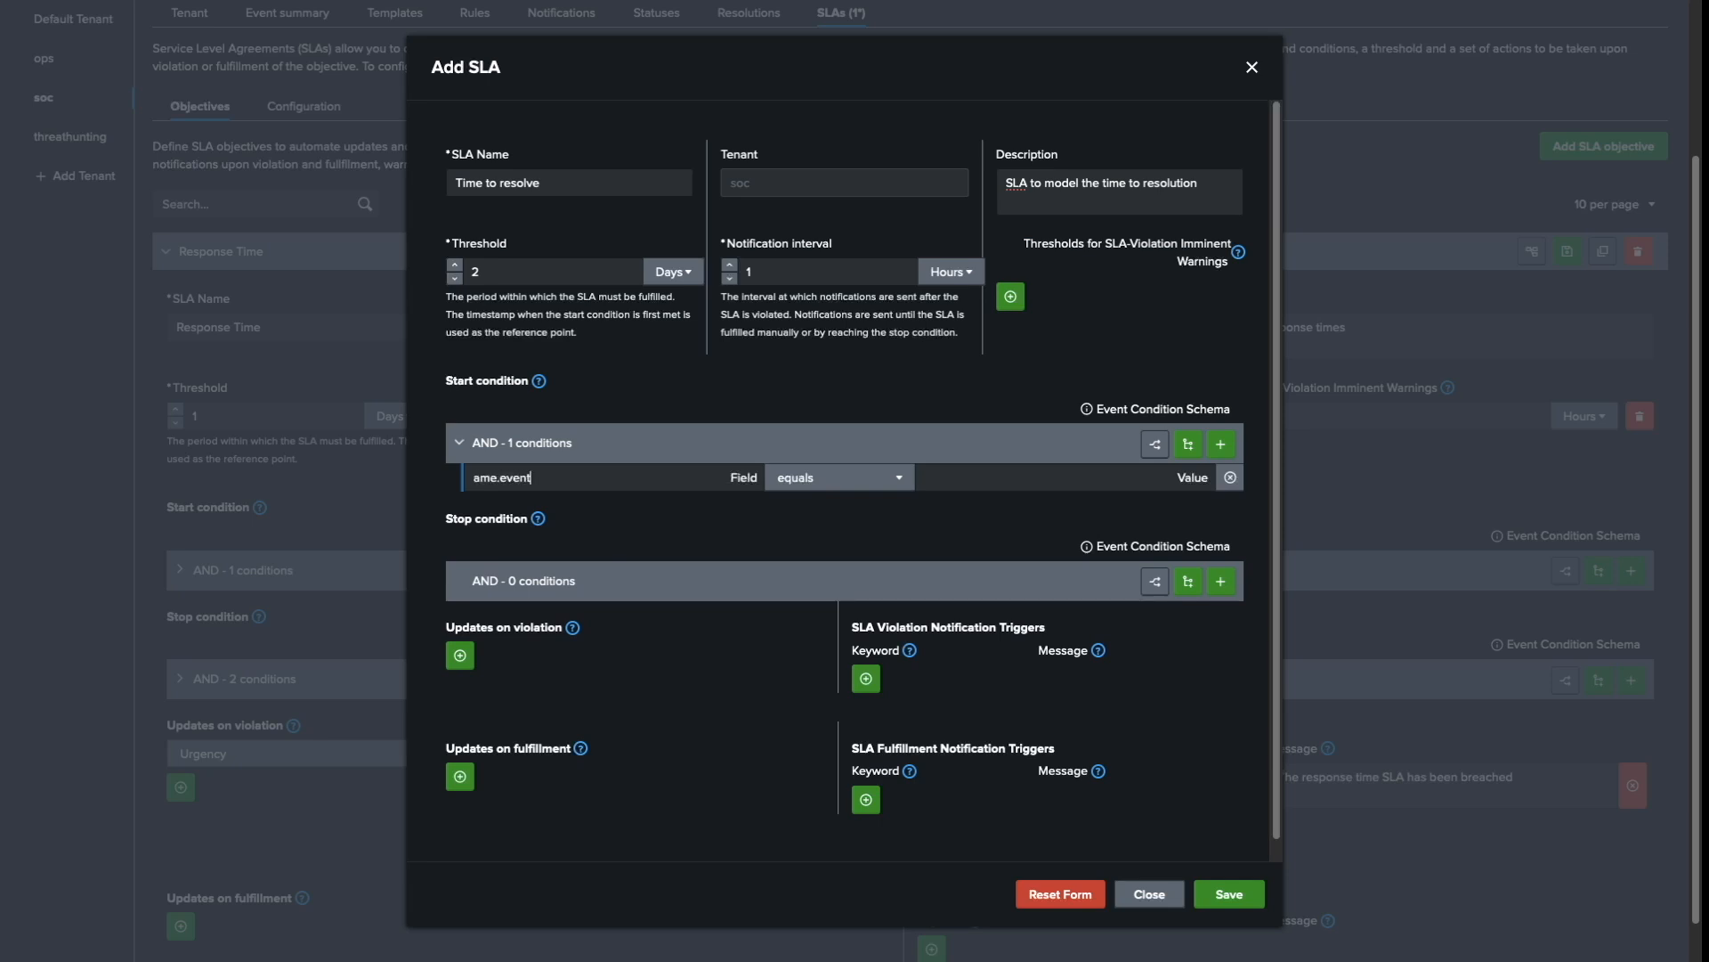
{"action": "type", "text": "*SLA*"}
Step: Add a stop condition to the new SLA requiring ame.status_type to equal done
{"action": "left_click", "coordinate": [1221, 580]}
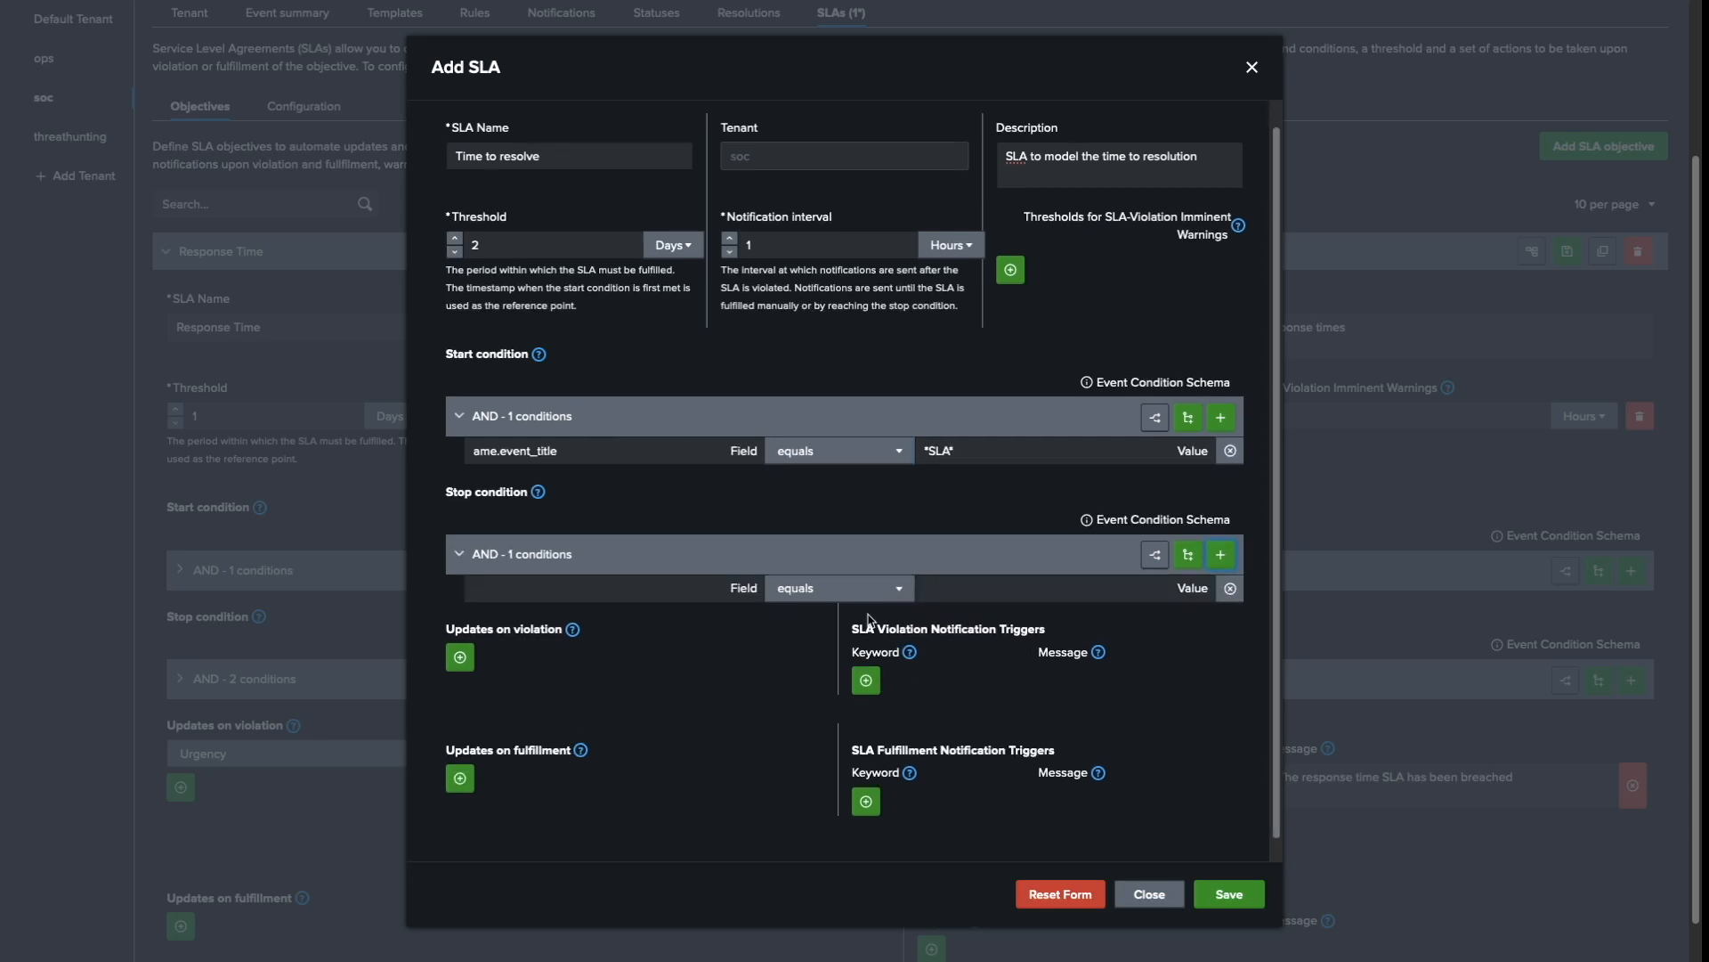
{"action": "left_click", "coordinate": [642, 592]}
{"action": "type", "text": "ame.status_type"}
{"action": "key", "text": "Tab"}
{"action": "type", "text": "don"}
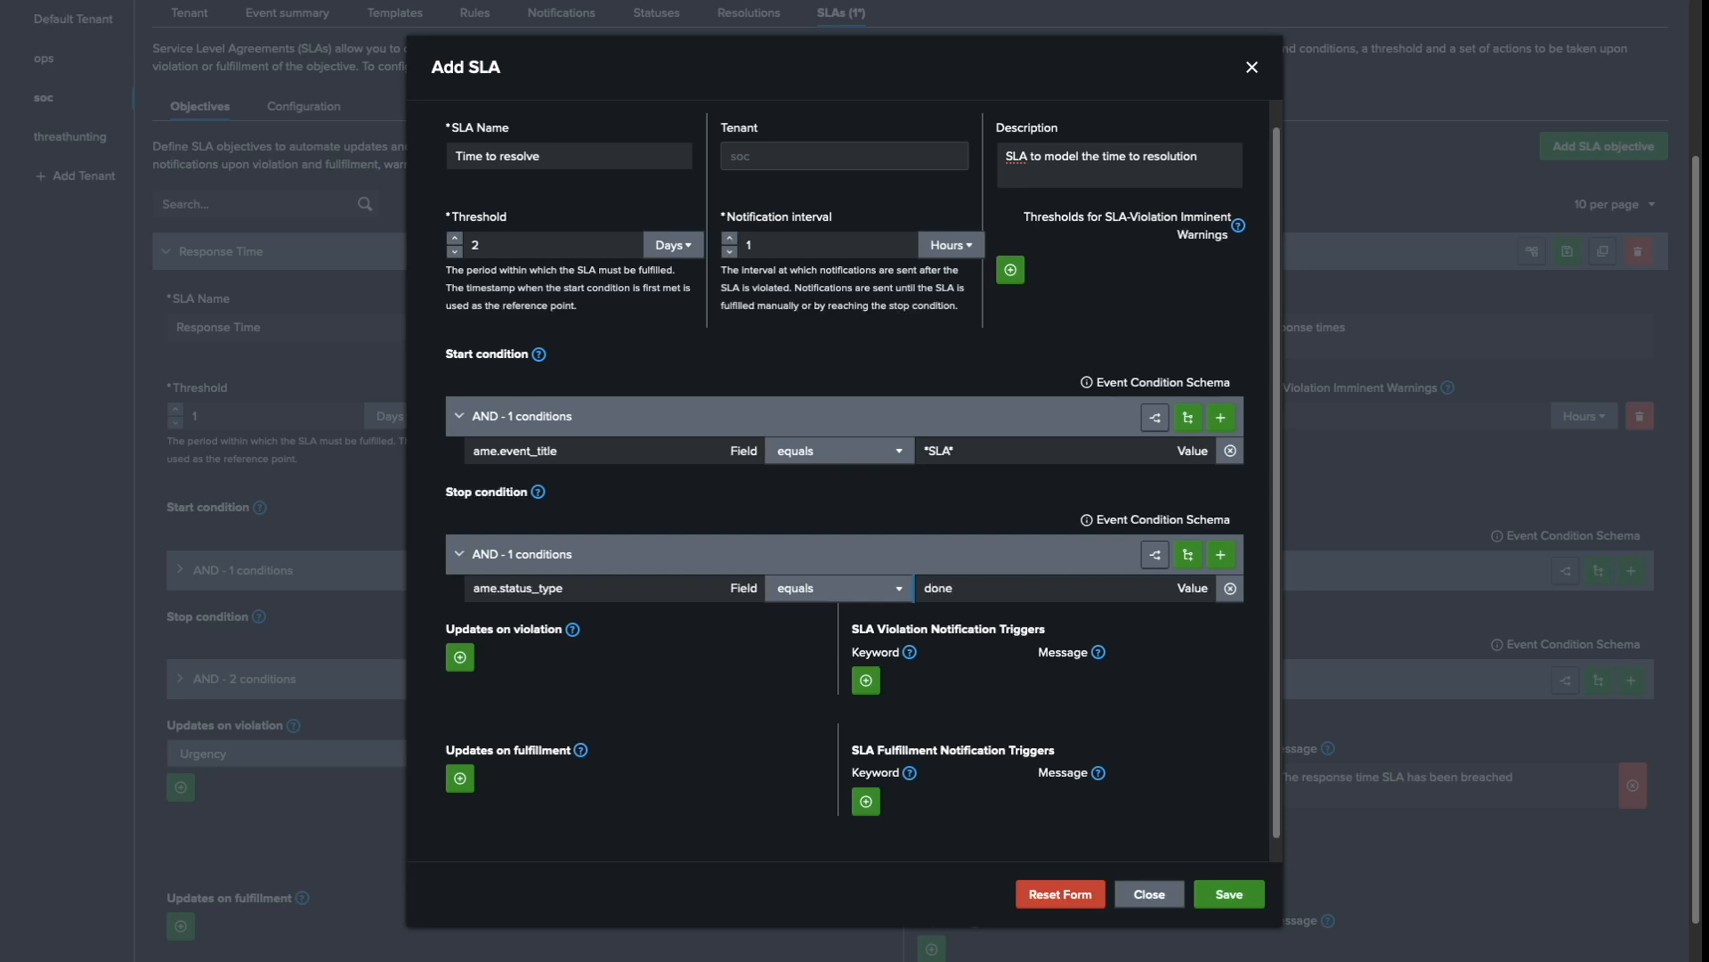
Step: Add a second stop condition on ame.status_type and set its operator to not equal
{"action": "left_click", "coordinate": [1220, 555]}
{"action": "triple_click", "coordinate": [559, 607]}
{"action": "key", "text": "ctrl+c"}
{"action": "left_click", "coordinate": [559, 588]}
{"action": "key", "text": "ctrl+v"}
{"action": "left_click", "coordinate": [832, 589]}
{"action": "left_click", "coordinate": [791, 234]}
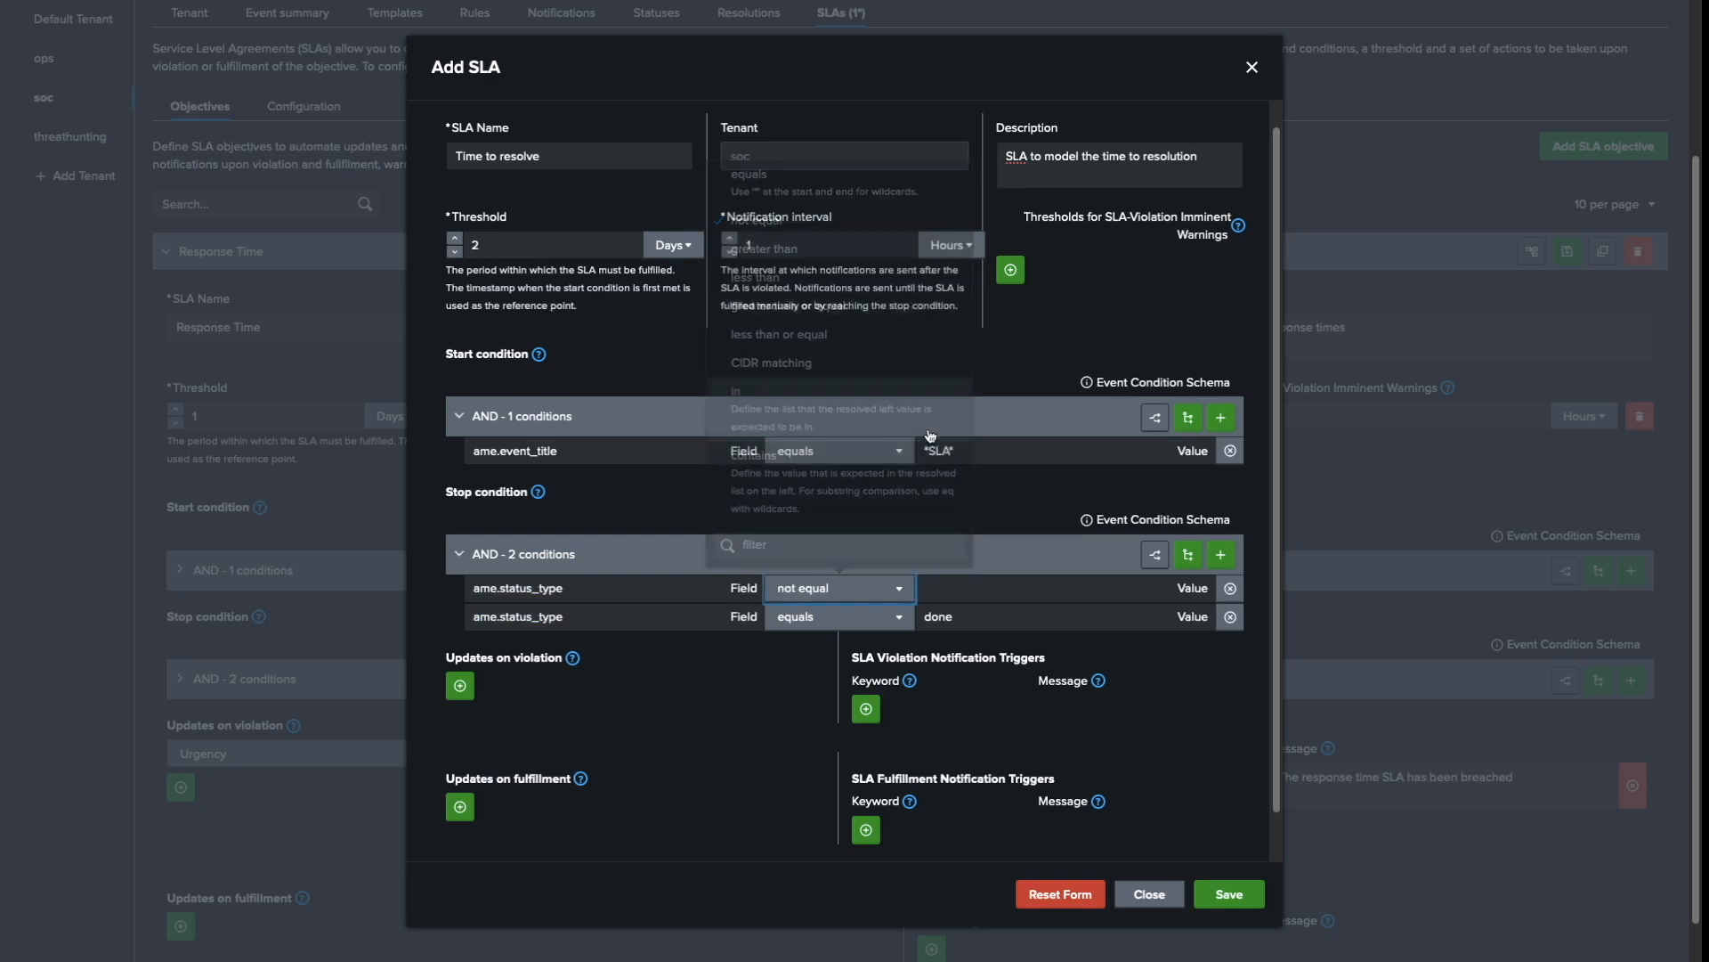
Step: Set the not equal stop condition's value to "new" and save the Time to resolve SLA objective
{"action": "left_click", "coordinate": [931, 587]}
{"action": "type", "text": "nwe"}
{"action": "key", "text": "Tab"}
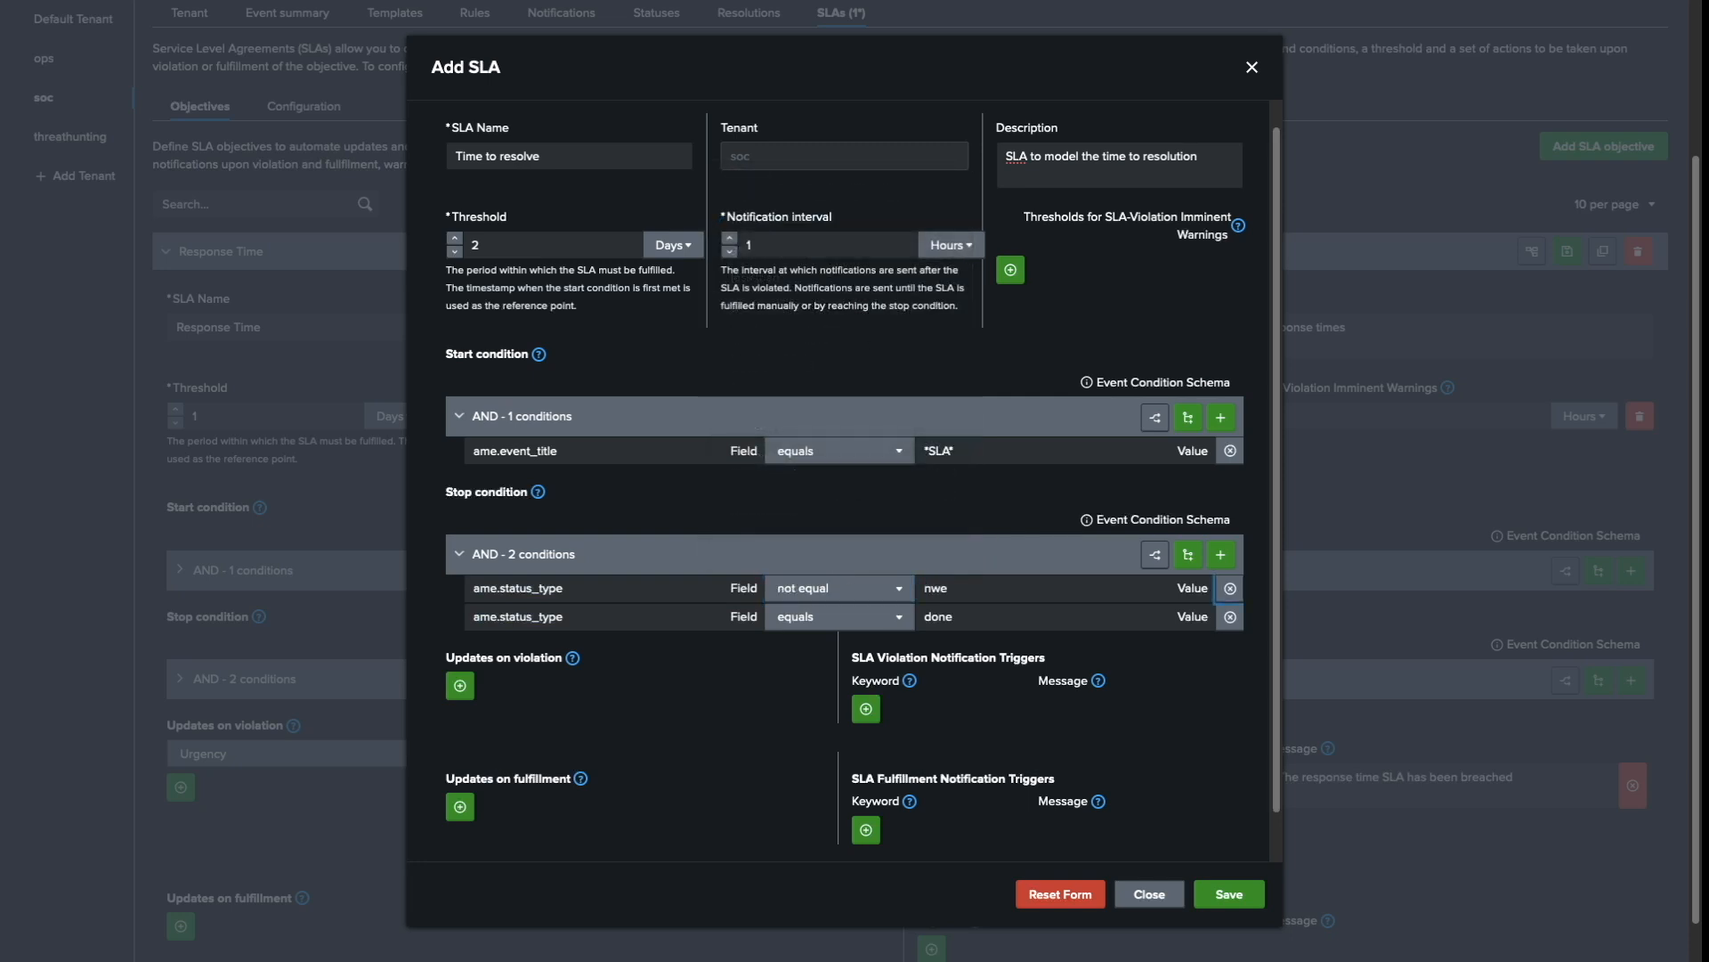
{"action": "double_click", "coordinate": [958, 591]}
{"action": "type", "text": "new"}
{"action": "key", "text": "Tab"}
{"action": "scroll", "coordinate": [1187, 875], "scroll_direction": "down", "scroll_amount": 1}
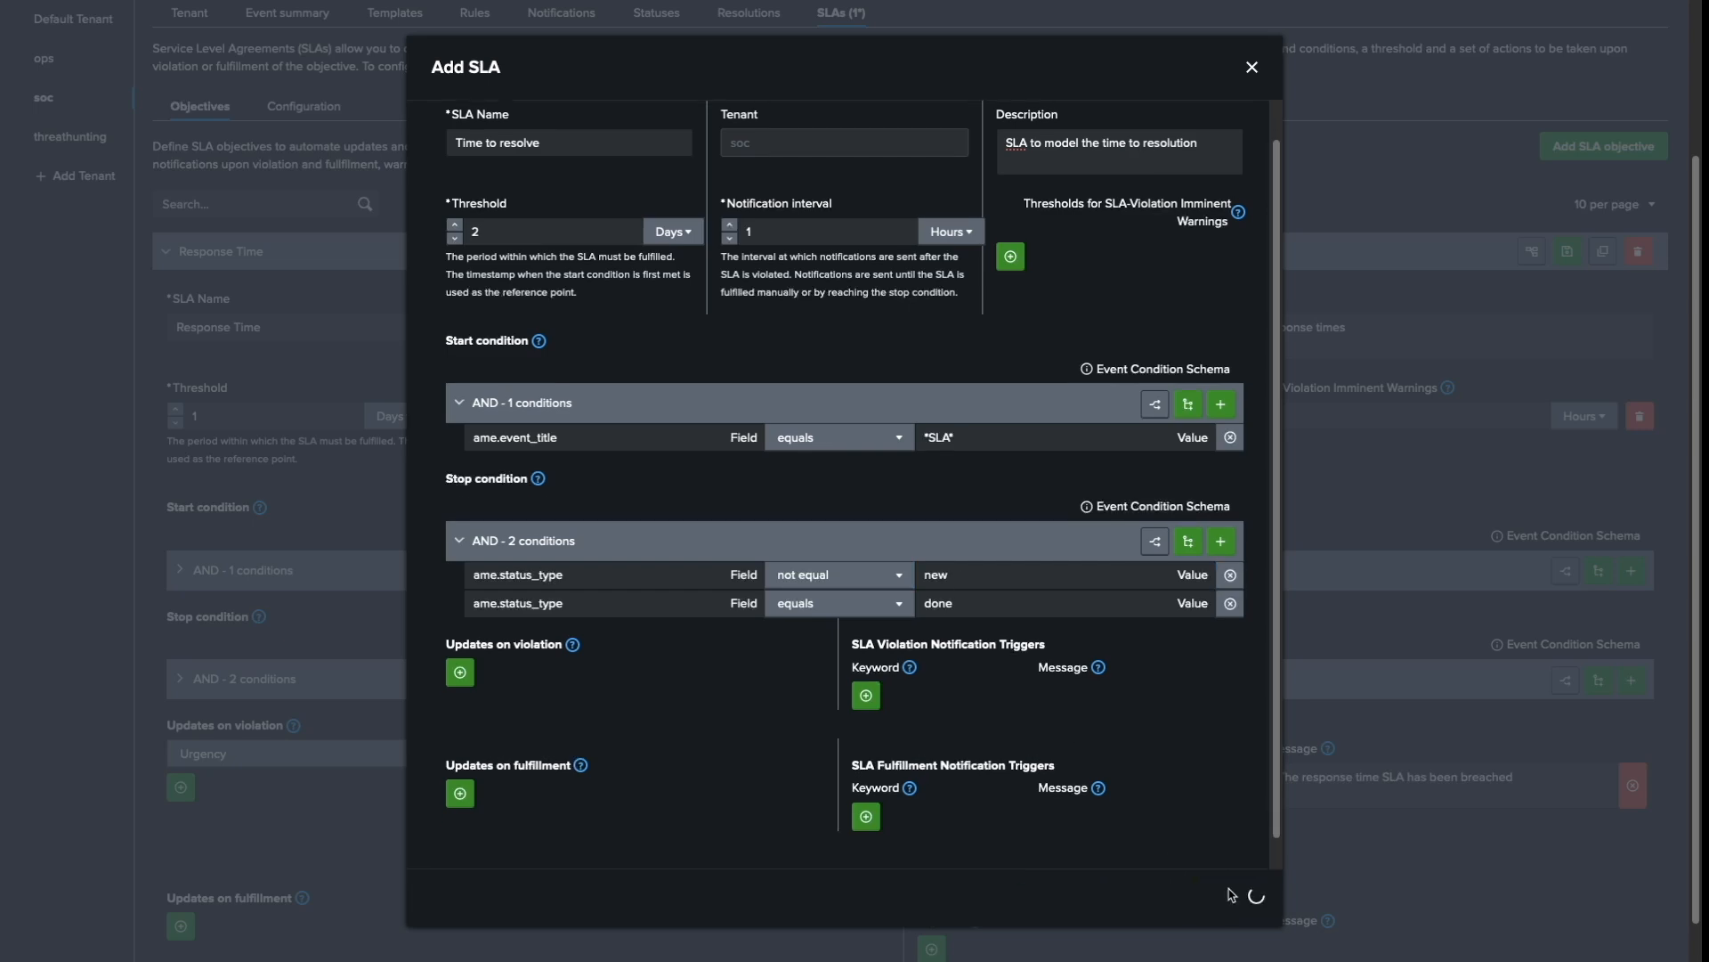
{"action": "left_click", "coordinate": [1232, 894]}
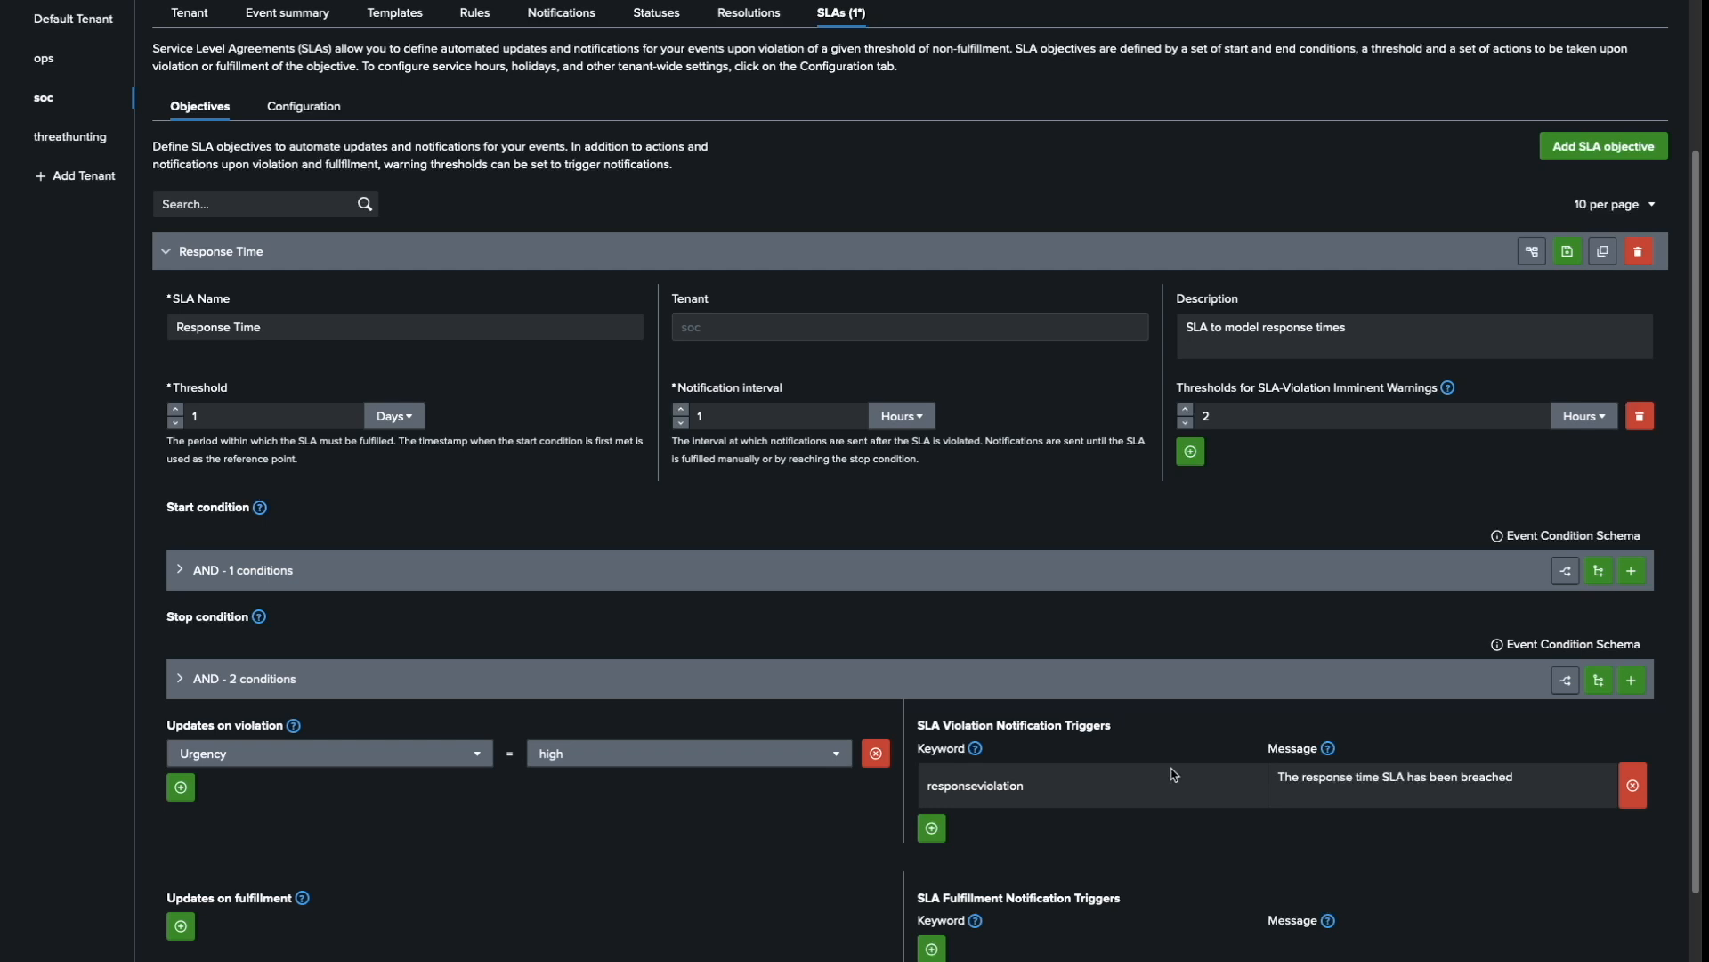
Step: In the soc tenant's SLA configuration, add a recurring holiday on day 17 of January
{"action": "scroll", "coordinate": [1104, 880], "scroll_direction": "up", "scroll_amount": 3}
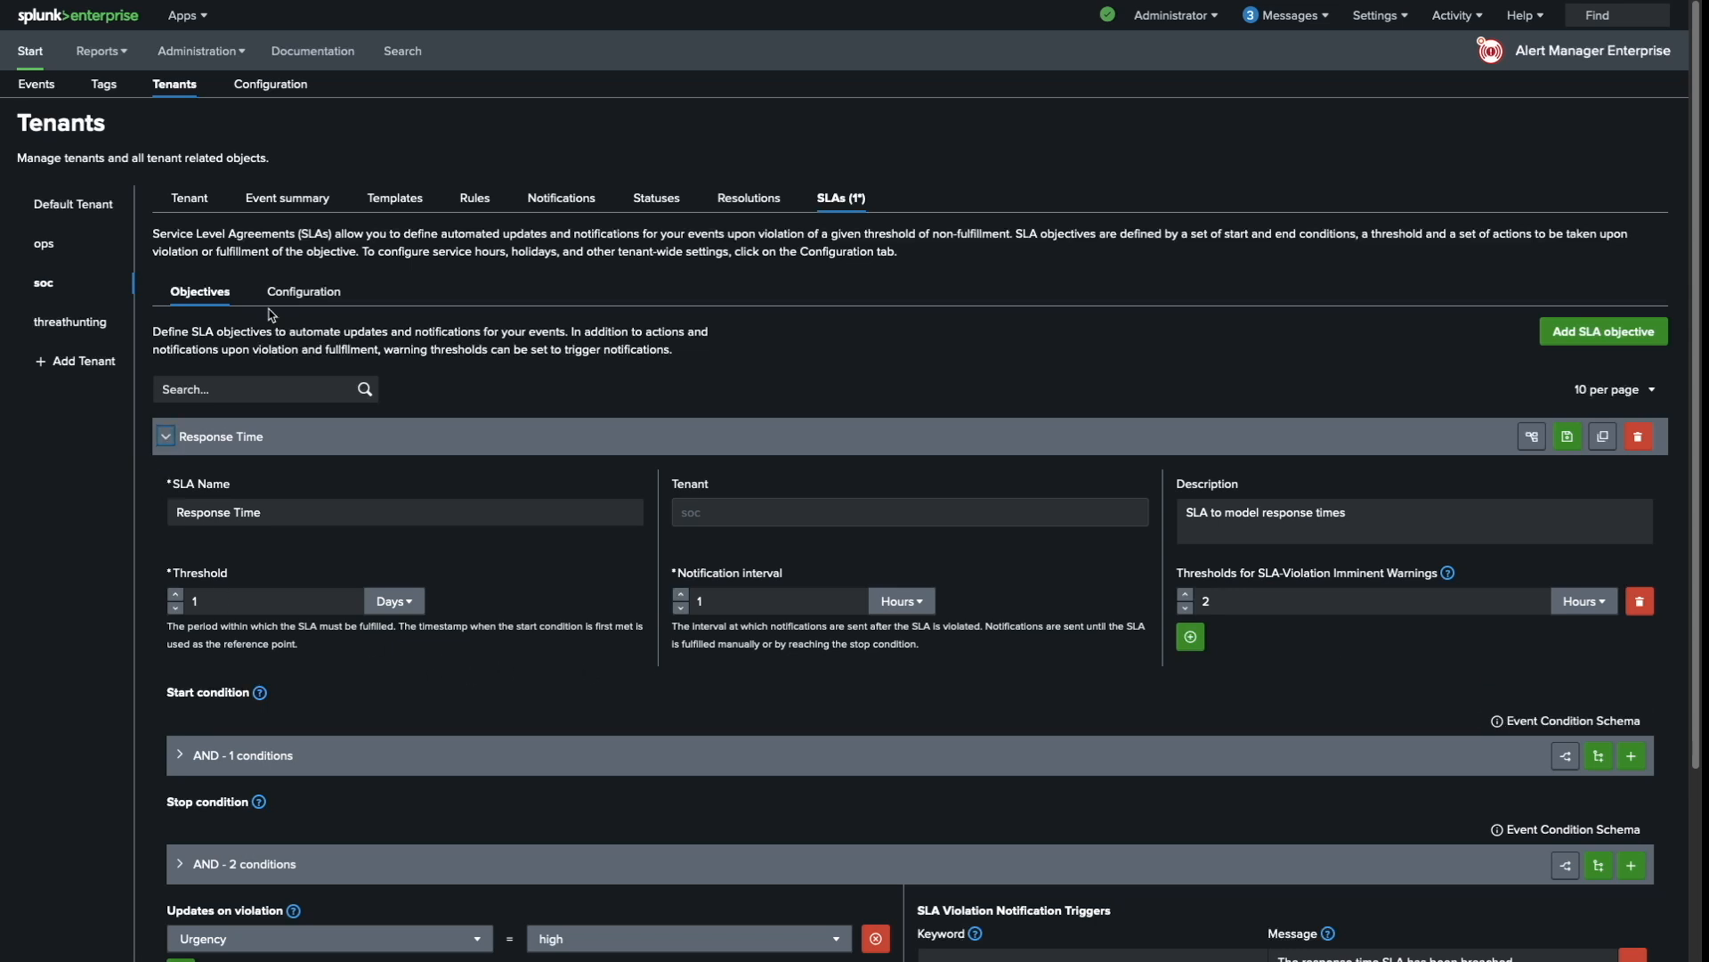
{"action": "left_click", "coordinate": [323, 297]}
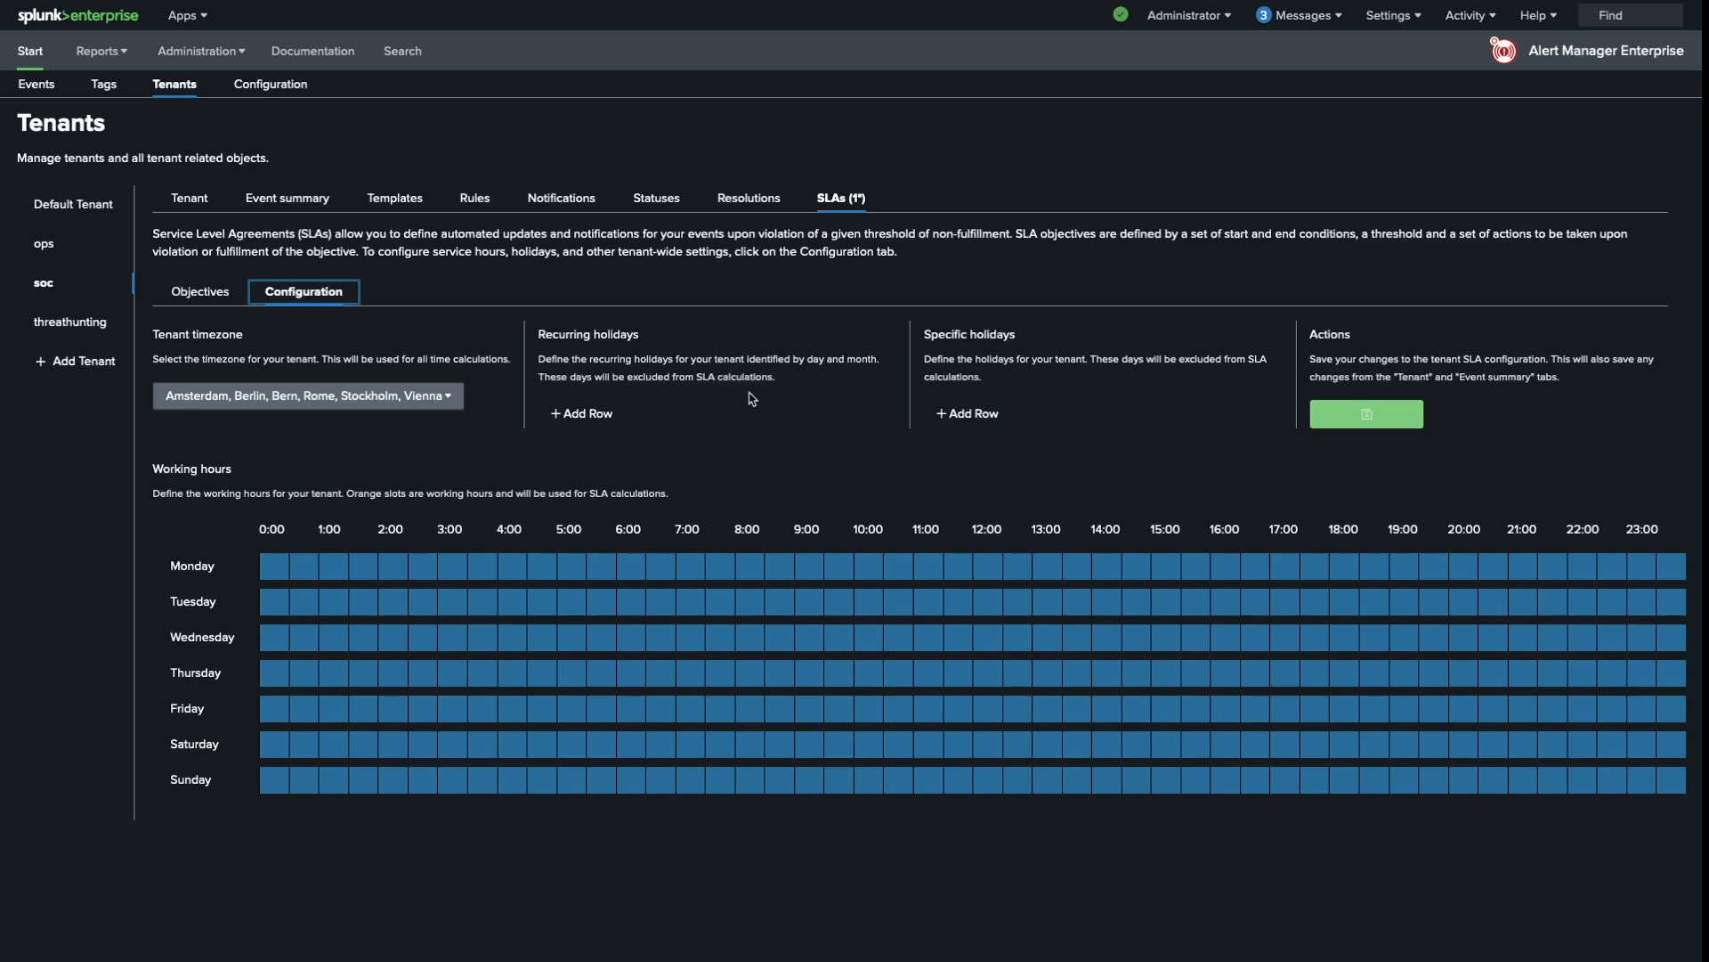
{"action": "left_click", "coordinate": [593, 423]}
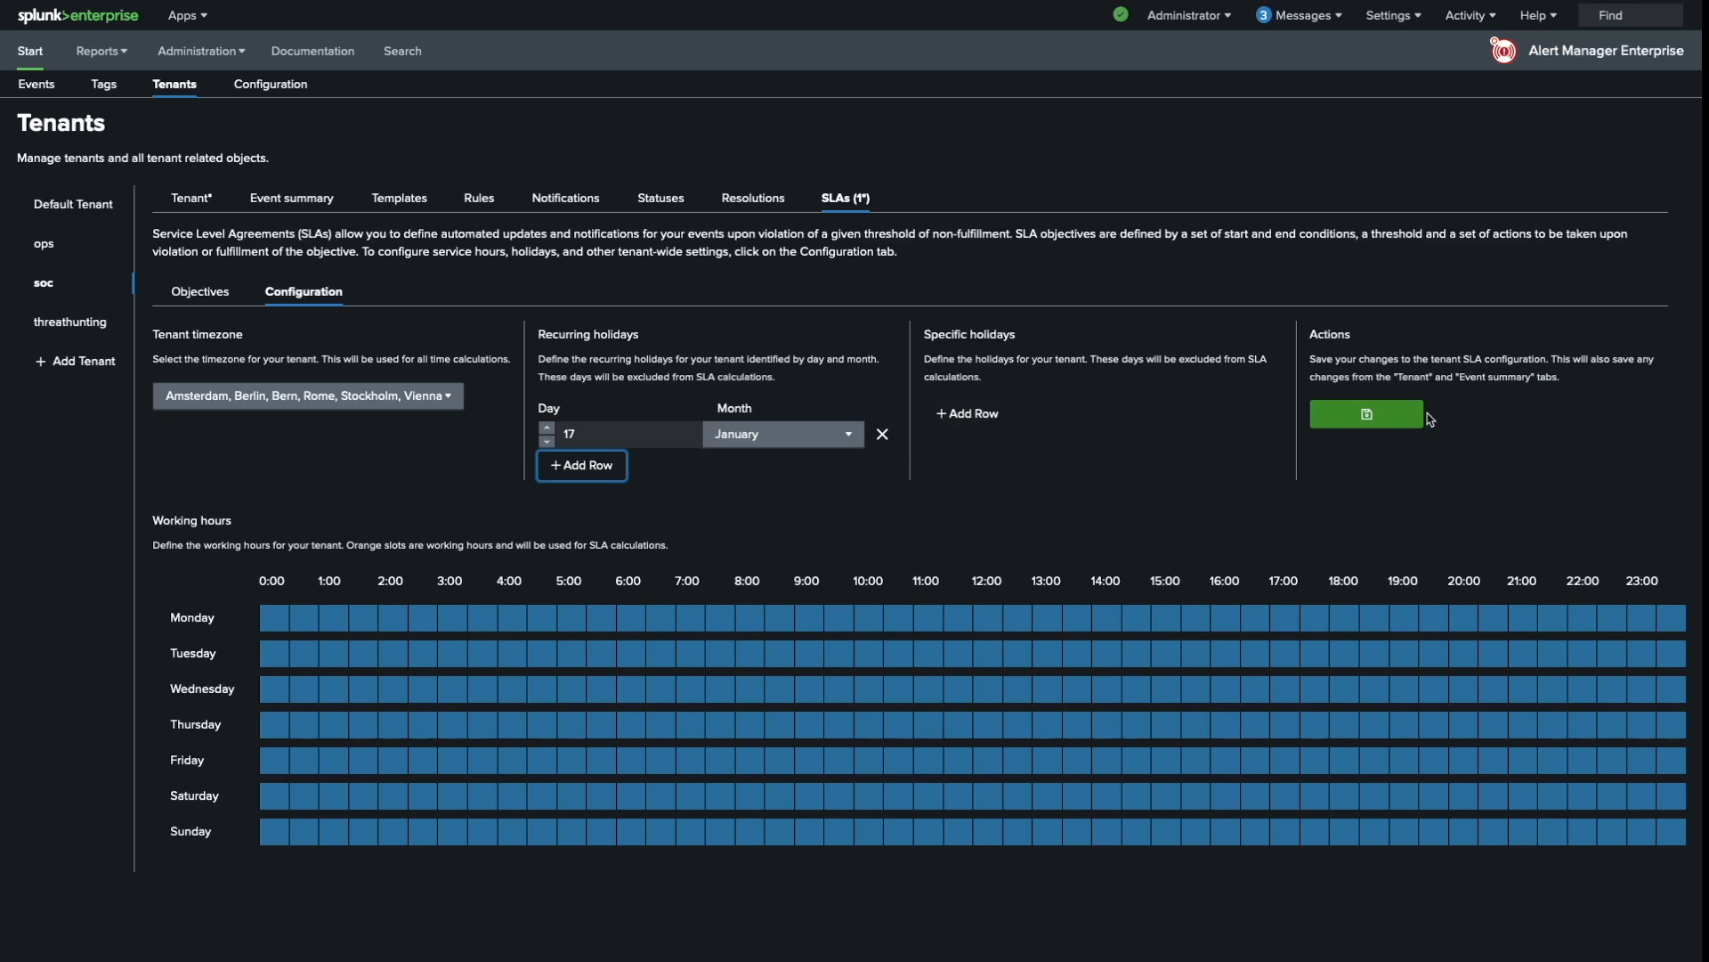
Step: Mark the 8:00 to 17:30 slots on Tuesday and Wednesday as working hours, and save the tenant's SLA configuration
{"action": "left_click_drag", "start_coordinate": [747, 659], "coordinate": [1280, 648]}
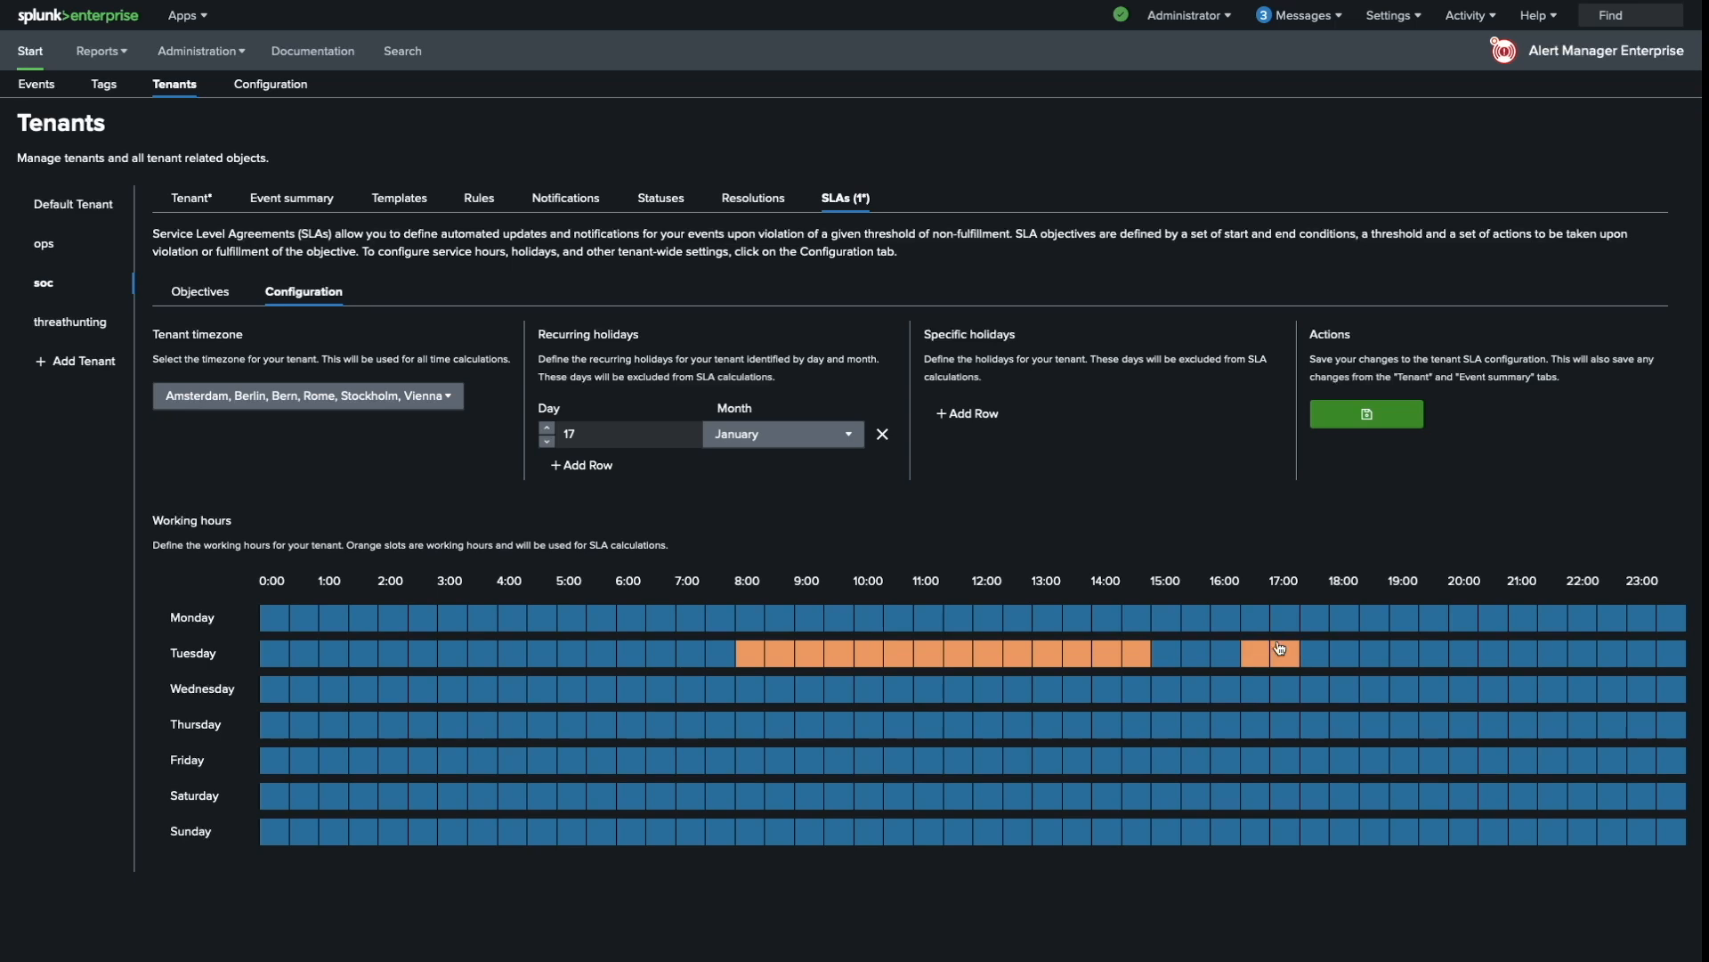
{"action": "mouse_move", "coordinate": [1166, 661]}
{"action": "left_mouse_down"}
{"action": "mouse_move", "coordinate": [1233, 658]}
{"action": "mouse_move", "coordinate": [1242, 691]}
{"action": "mouse_move", "coordinate": [756, 695]}
{"action": "left_mouse_up"}
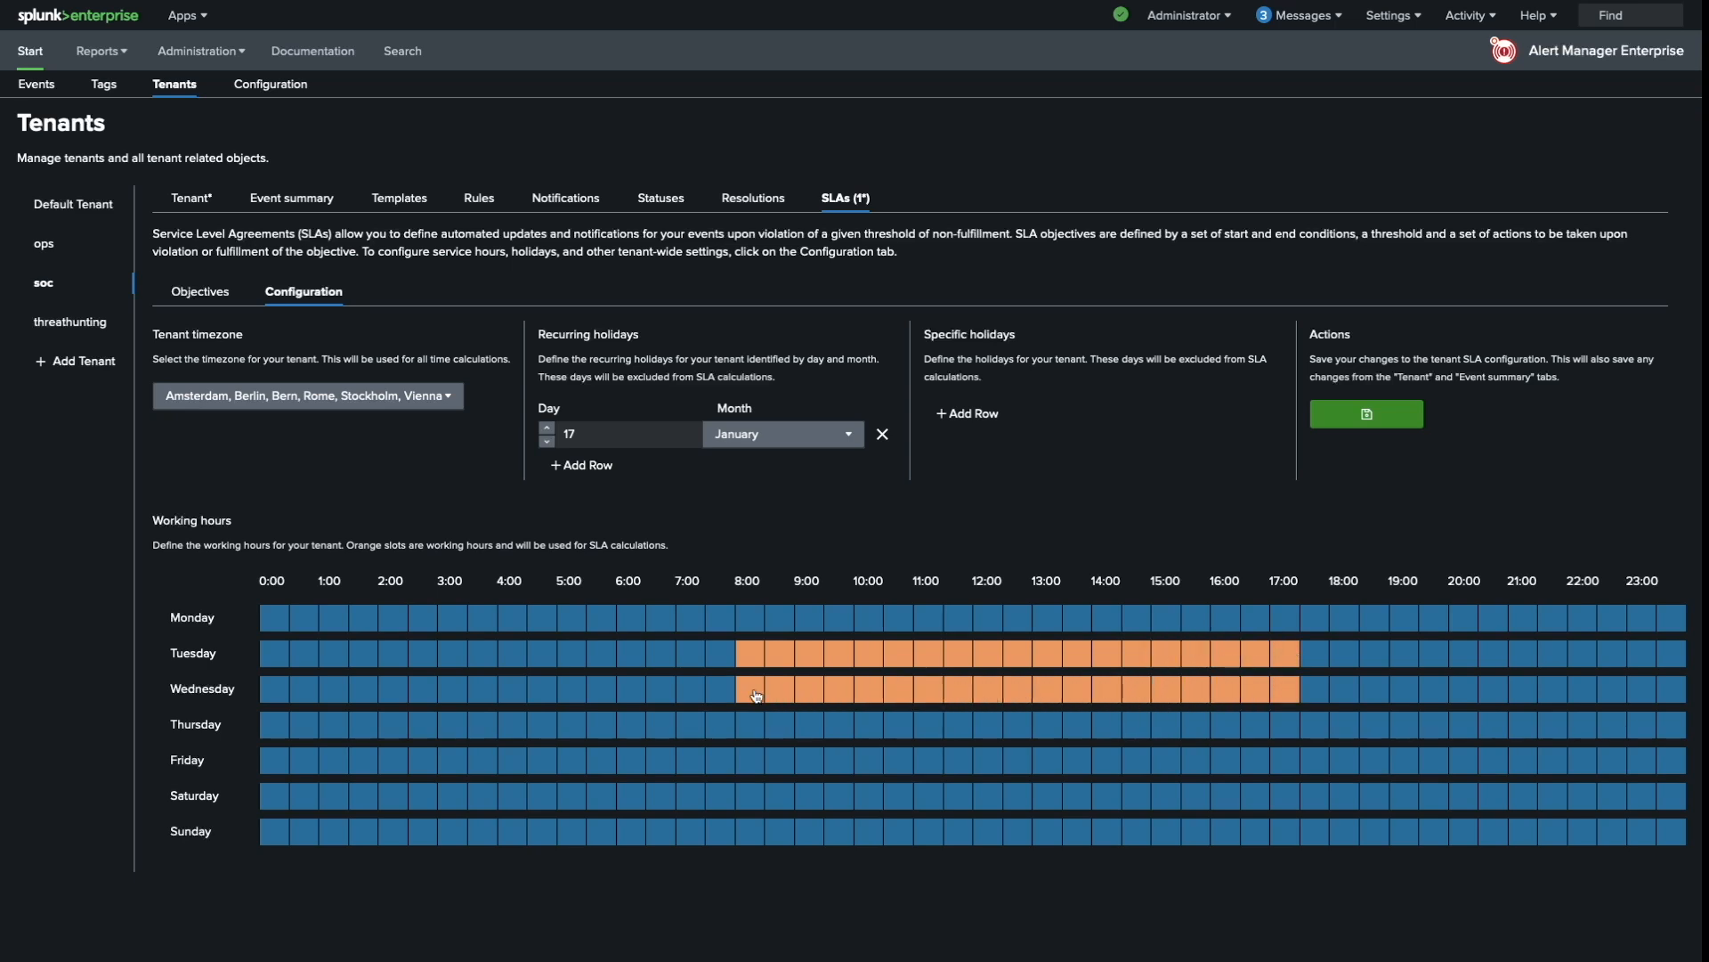
{"action": "left_click", "coordinate": [1367, 418]}
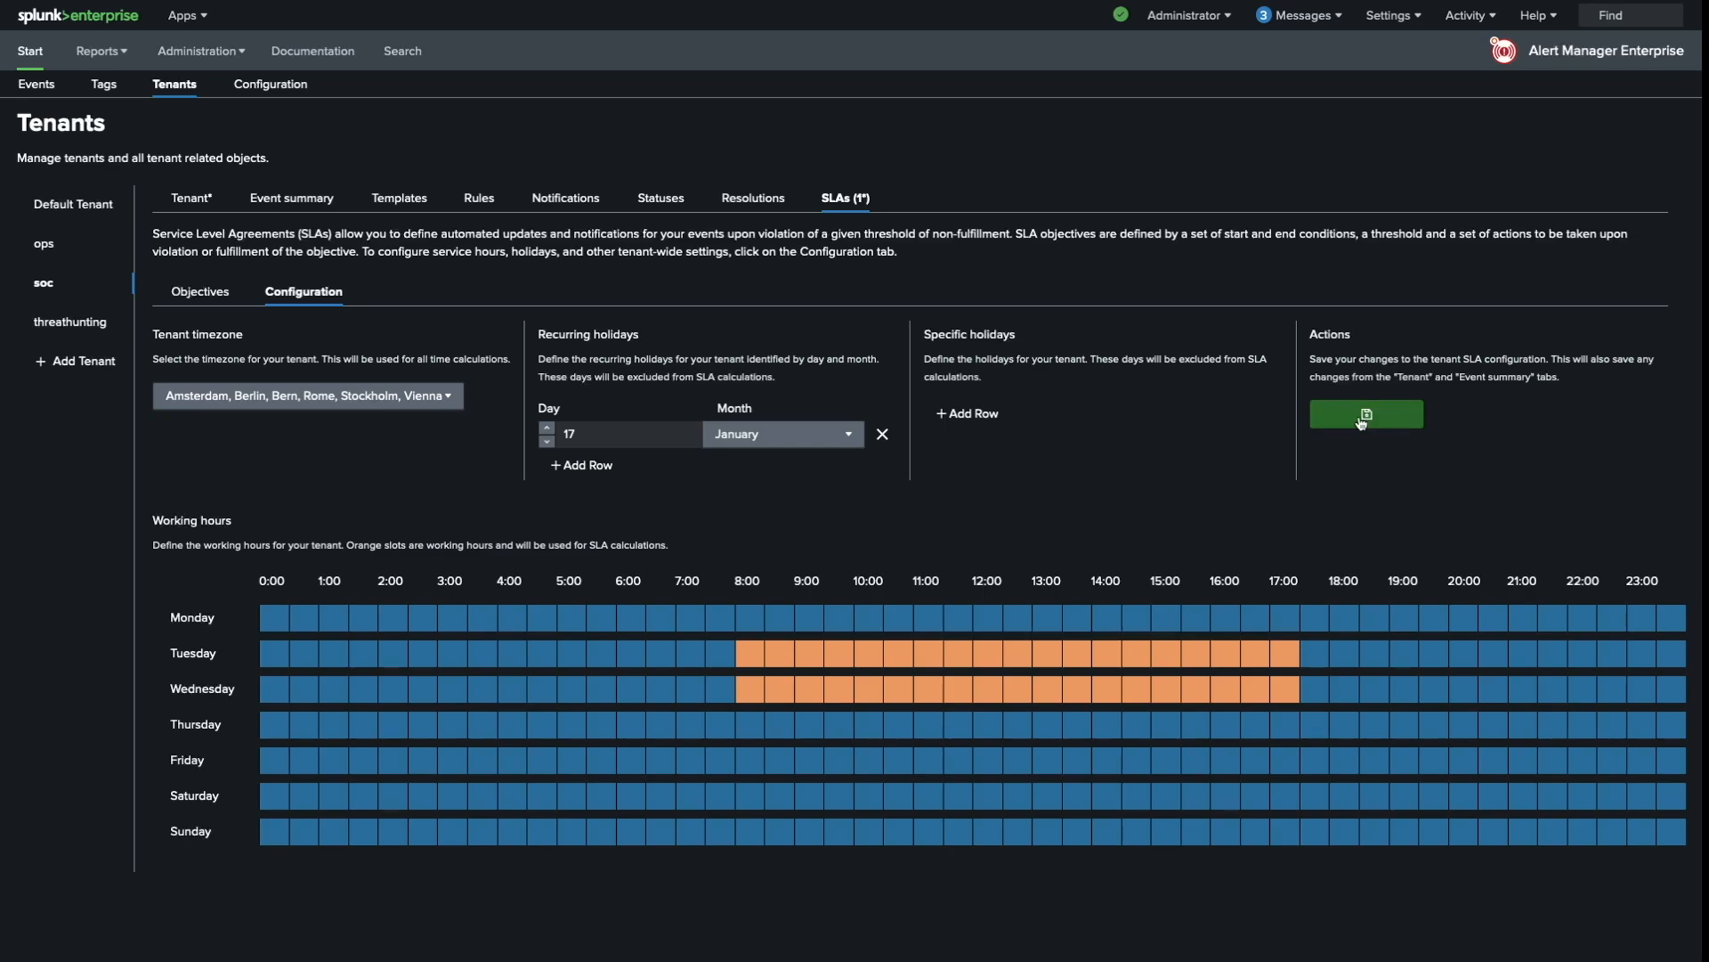